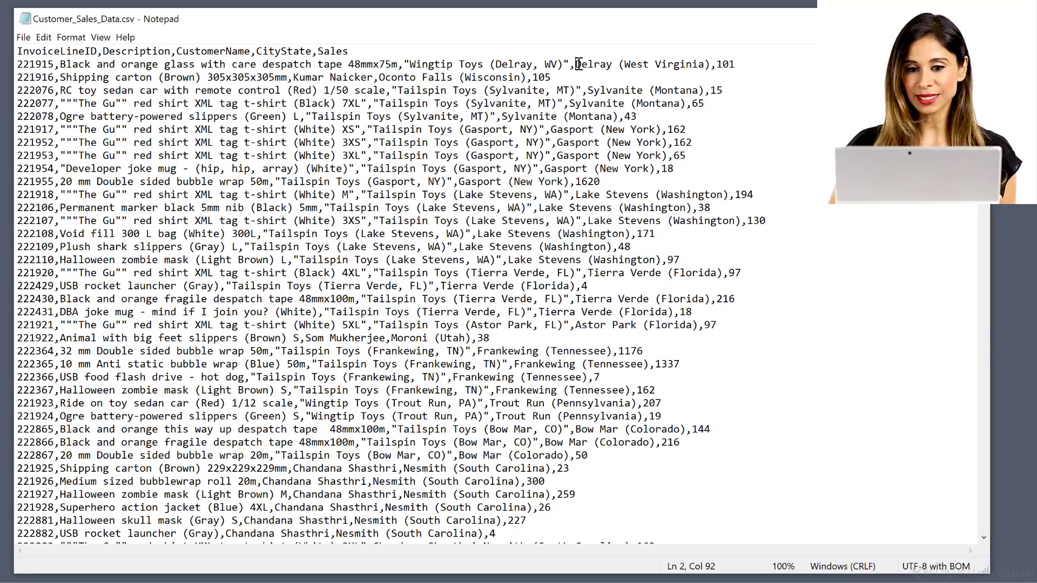
# Step: Select the Delray (West Virginia) CityState value on line 2 of the sales CSV
pyautogui.moveTo(575, 65); pyautogui.dragTo(711, 65)
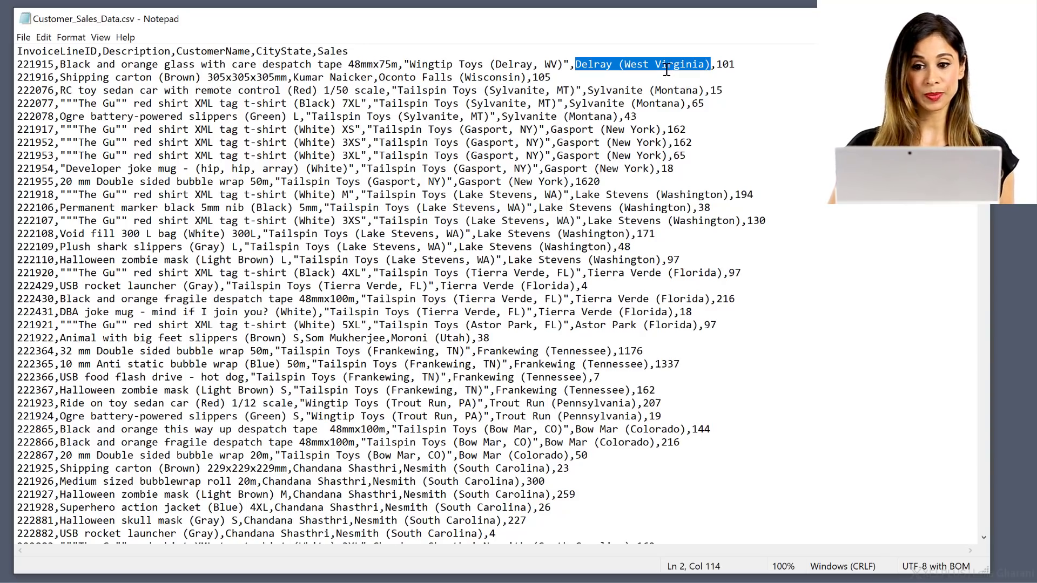
pyautogui.scroll(-4, 527, 92)
pyautogui.scroll(-6, 527, 92)
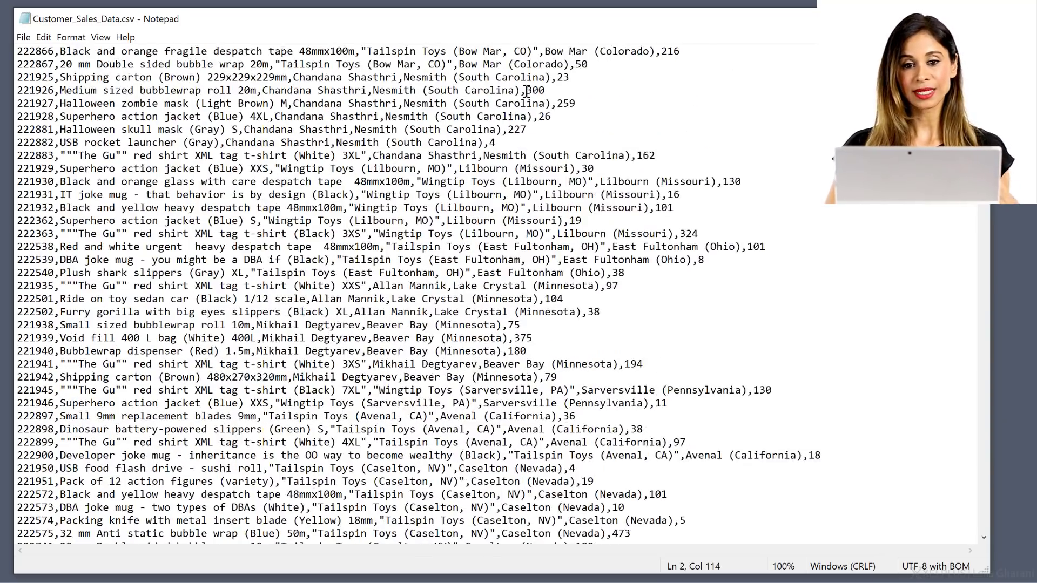
pyautogui.scroll(-6, 527, 92)
pyautogui.scroll(-5, 527, 92)
pyautogui.scroll(-9, 526, 92)
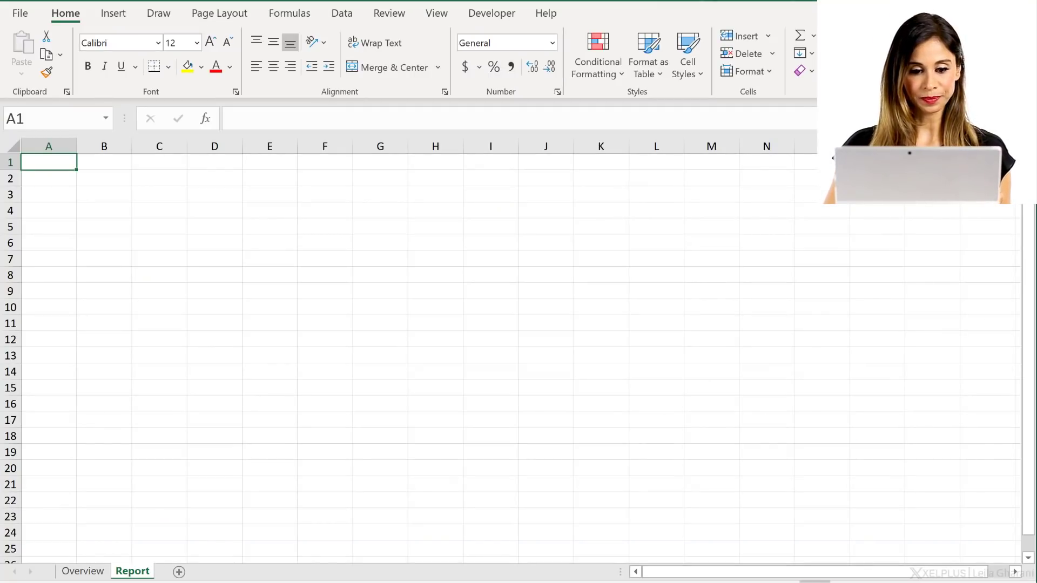
# Step: Start a From Text/CSV import of Customer_Sales_Data.csv to get its comma-delimited preview
pyautogui.click(341, 14)
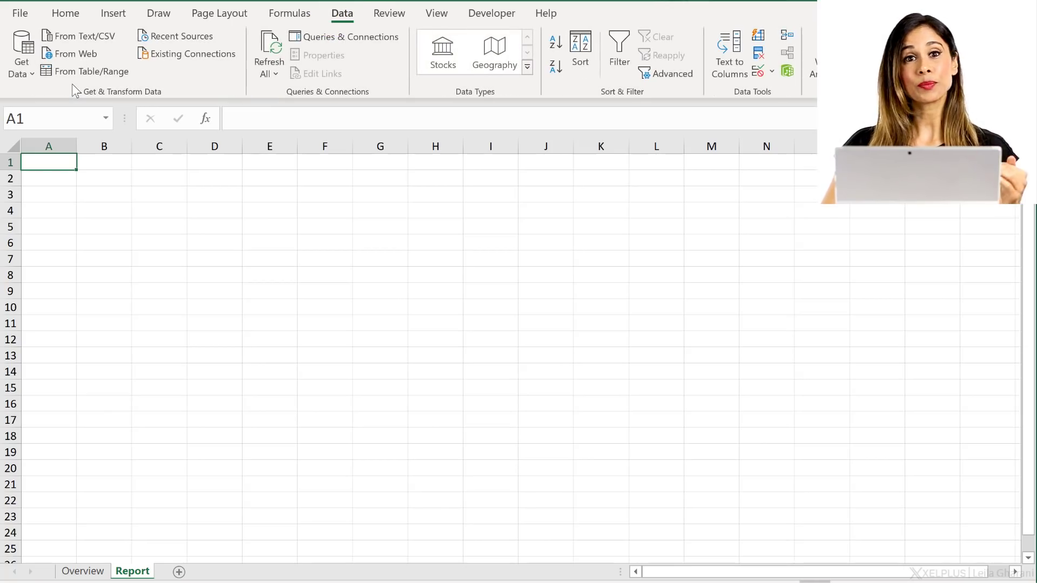
pyautogui.click(65, 34)
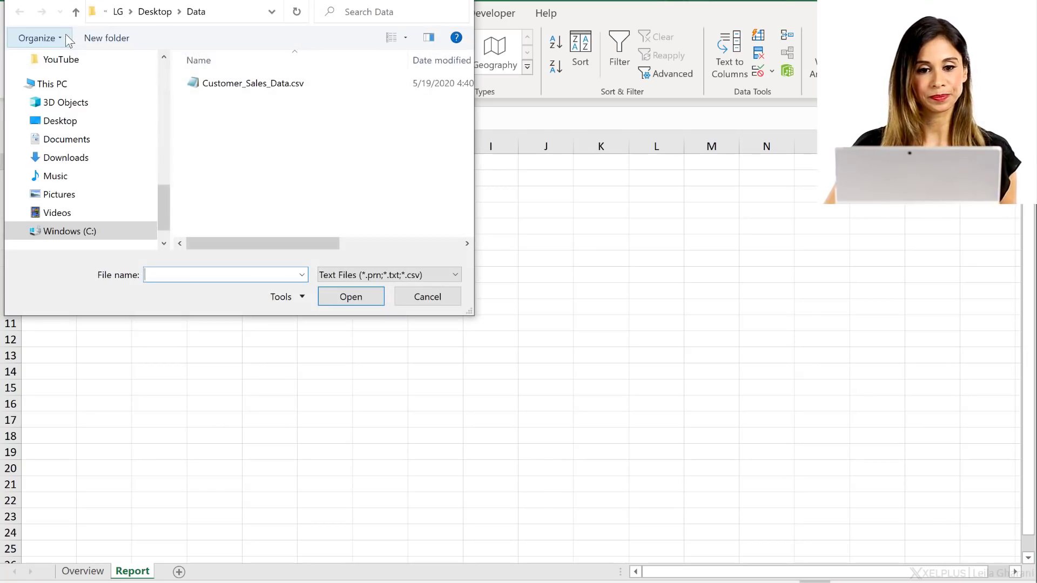
pyautogui.click(226, 90)
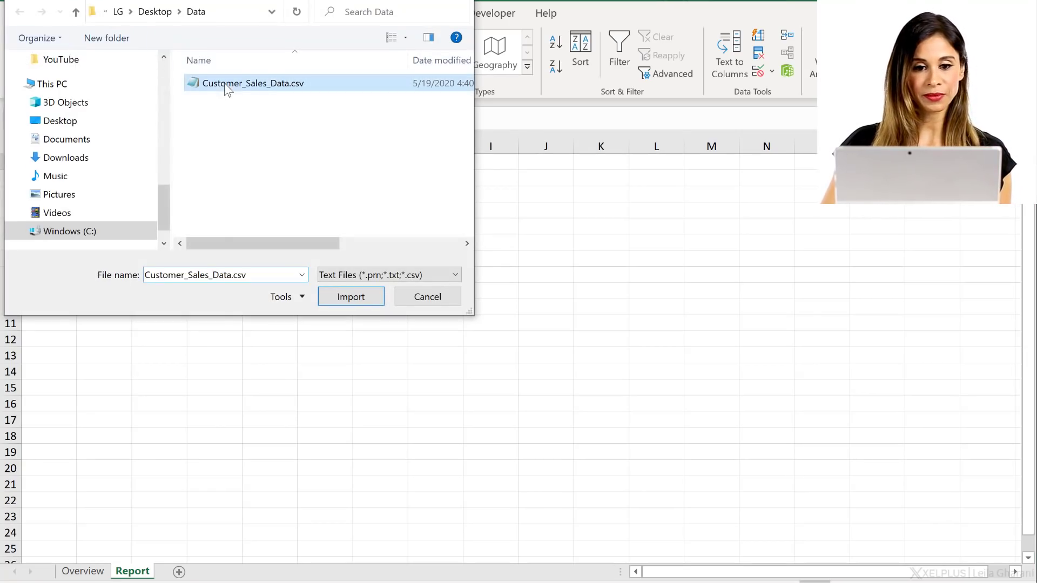
pyautogui.click(338, 298)
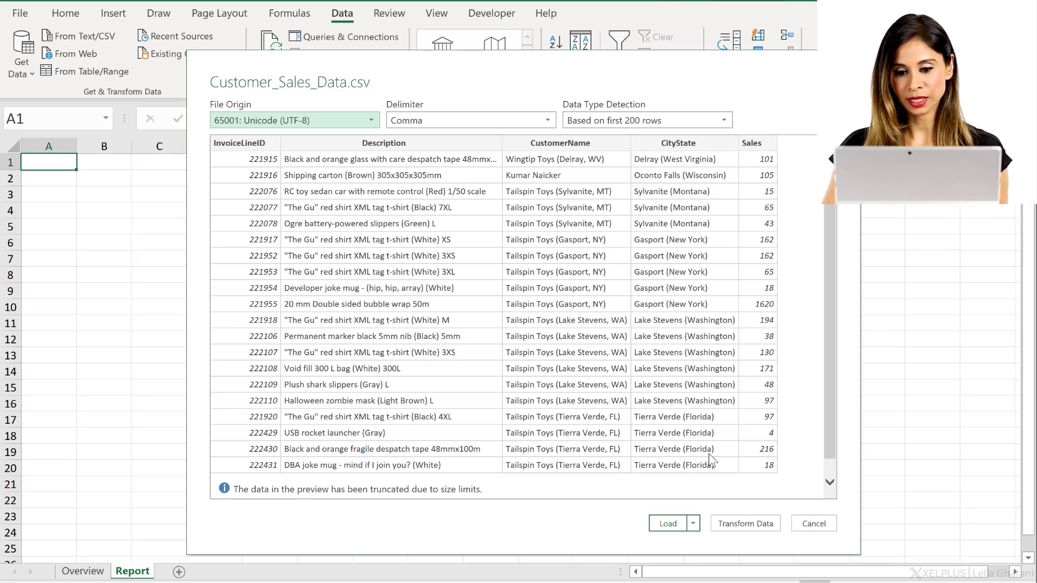
# Step: Send the imported data to Power Query Editor and rename the query SalesbyState
pyautogui.click(736, 524)
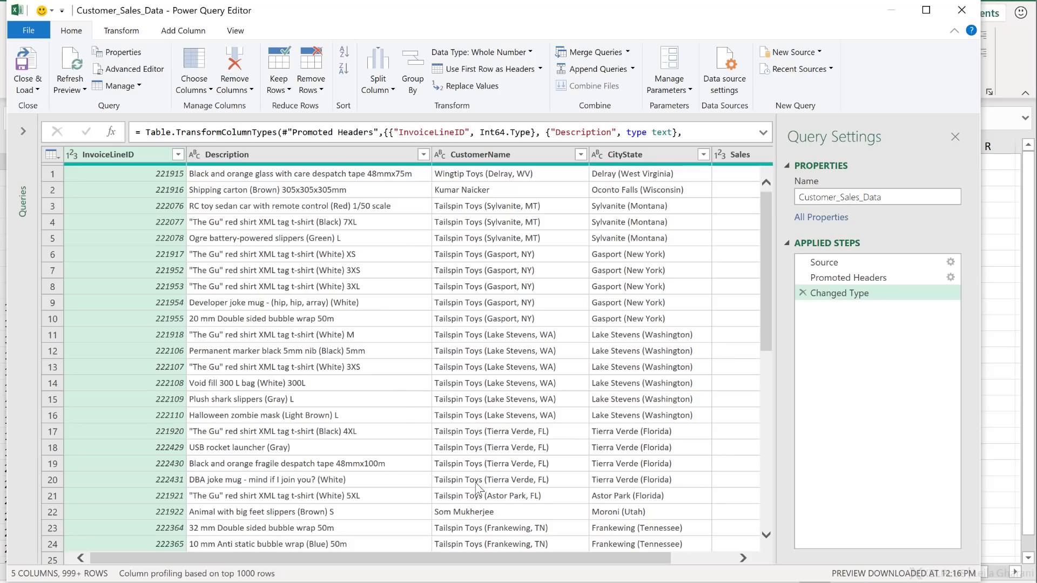
pyautogui.moveTo(528, 559); pyautogui.dragTo(649, 561)
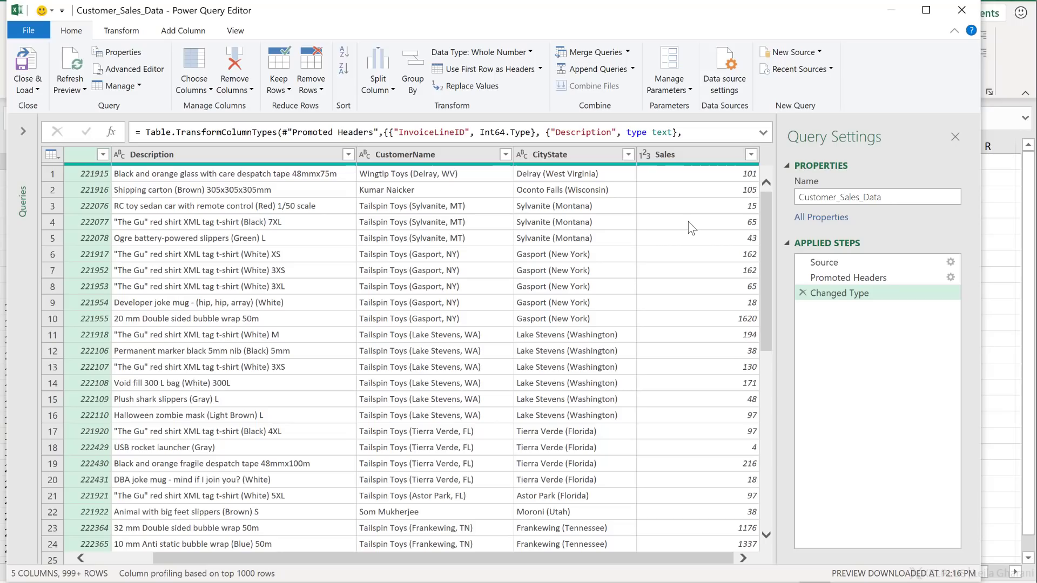
pyautogui.moveTo(697, 164)
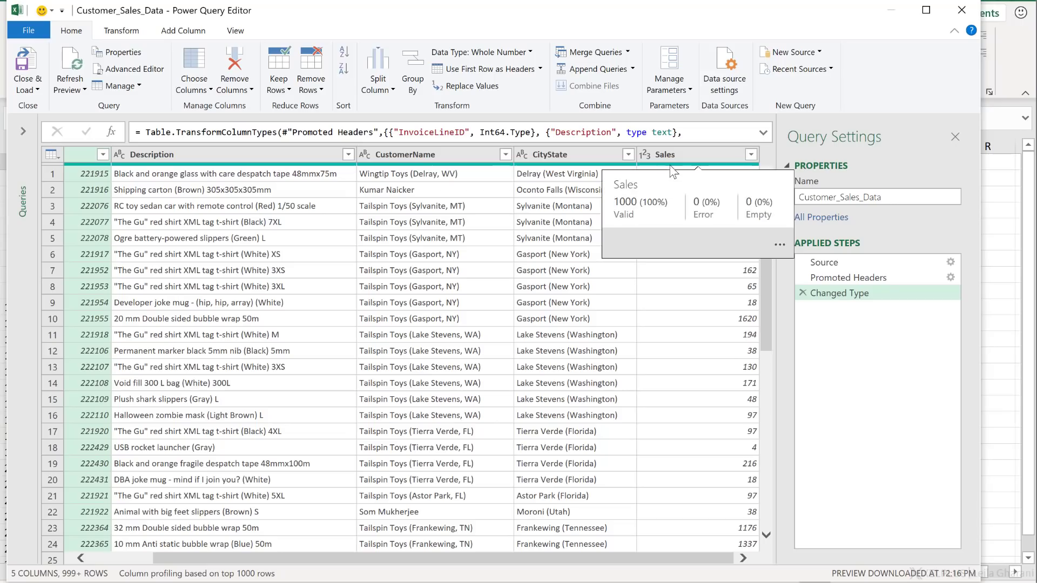
pyautogui.click(888, 198)
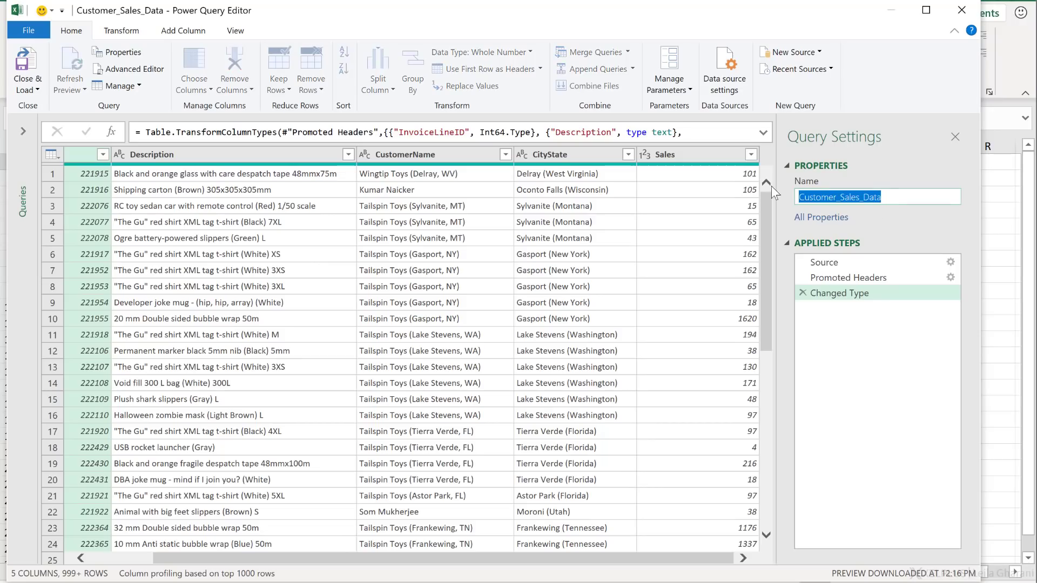
pyautogui.write('Sales')
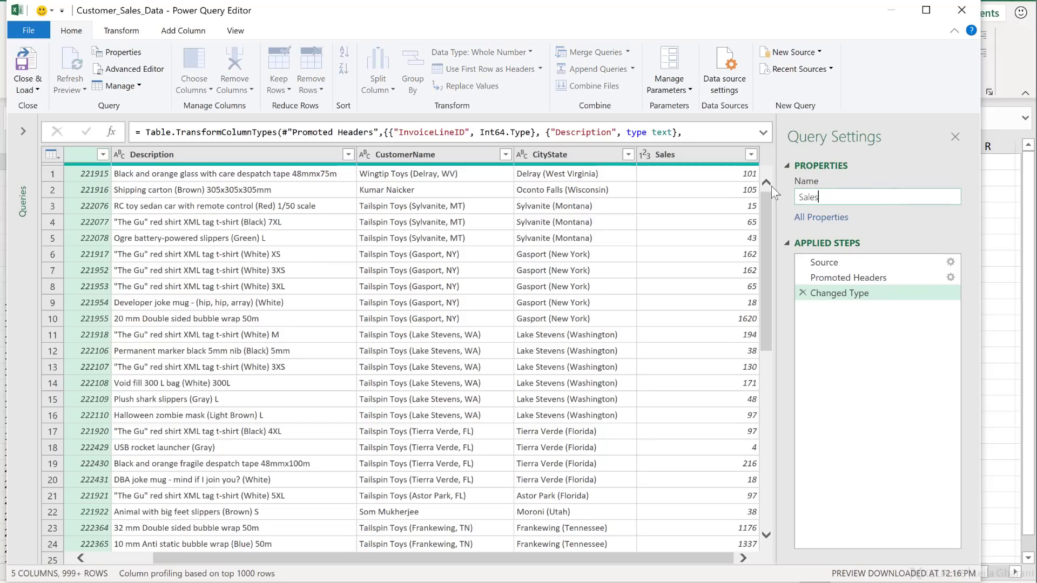
pyautogui.write('bySta')
pyautogui.write('te')
pyautogui.press('Return')
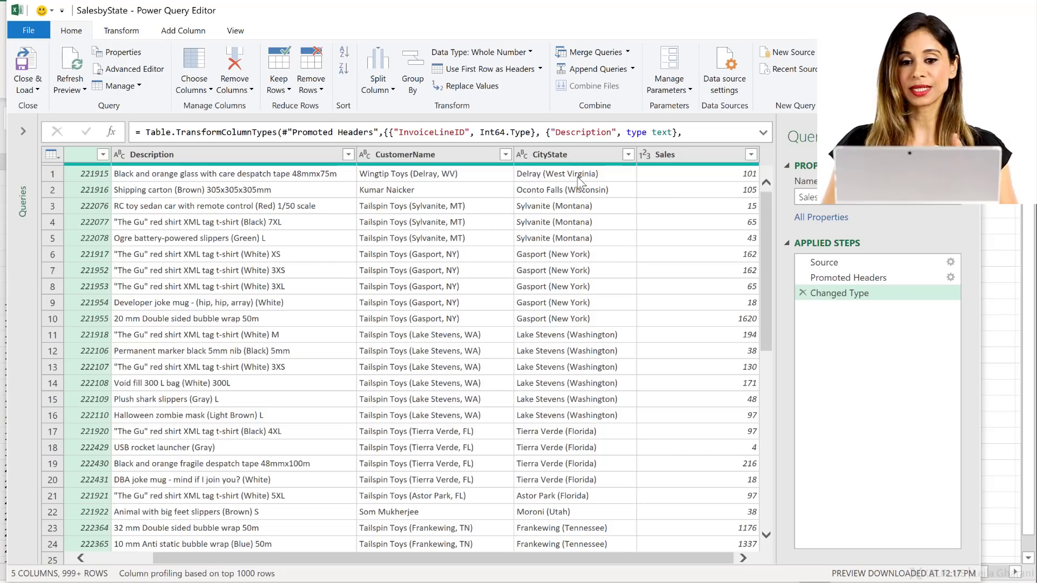
# Step: Extract the text between ( and ) from CityState and rename that column State
pyautogui.click(566, 154)
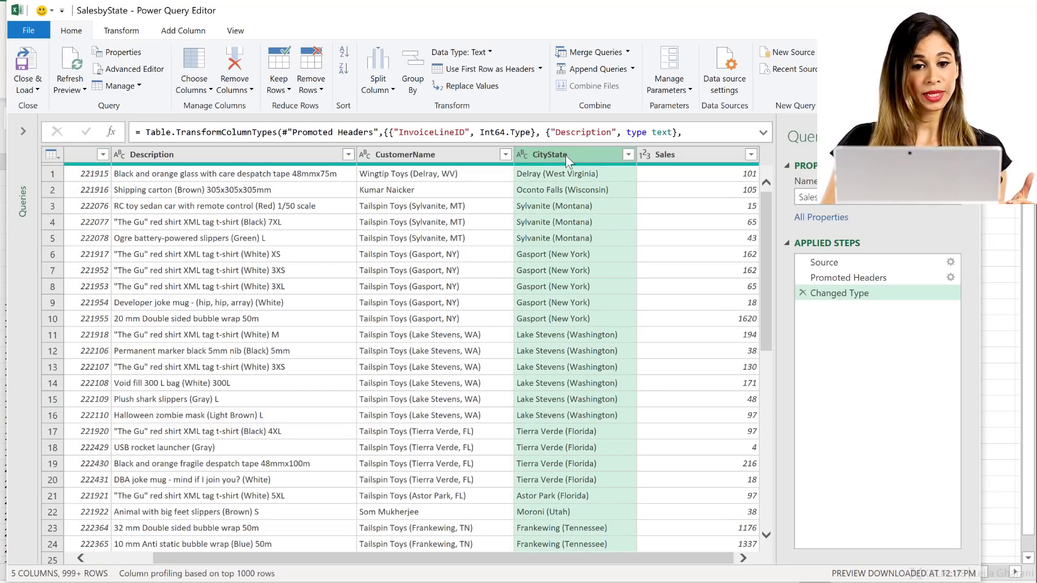
pyautogui.click(113, 33)
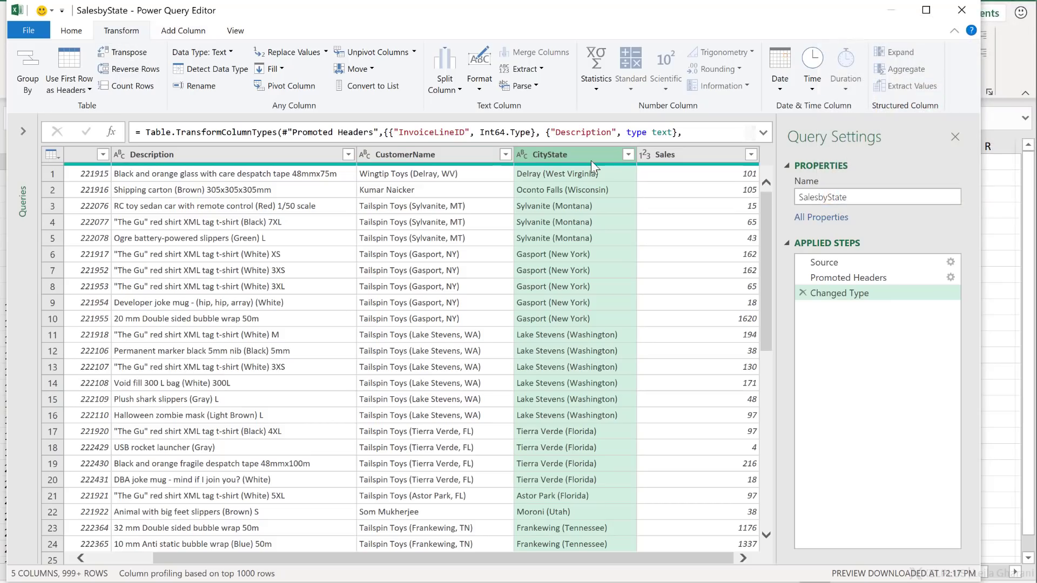
pyautogui.click(541, 70)
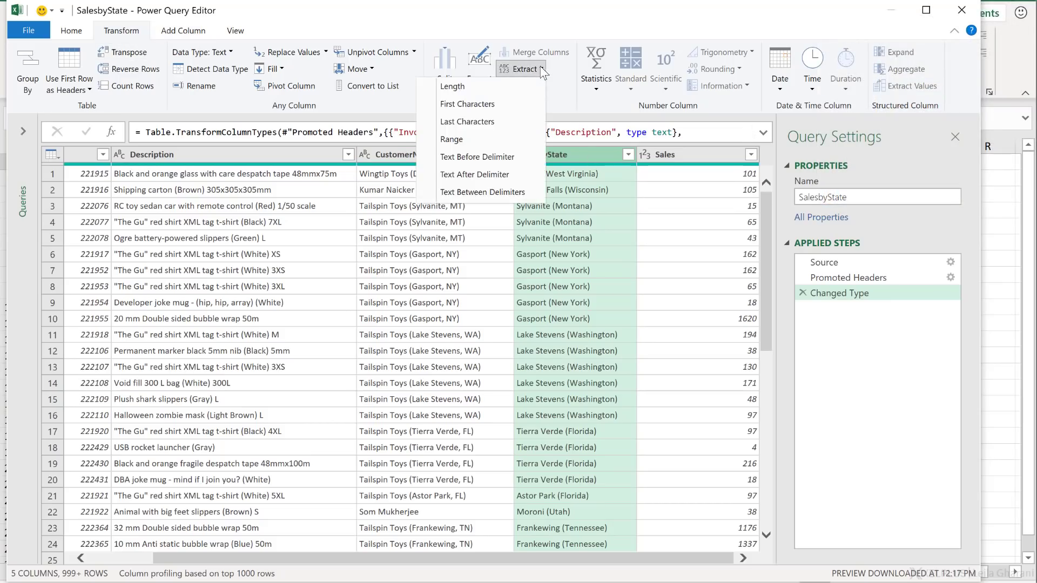
pyautogui.click(518, 197)
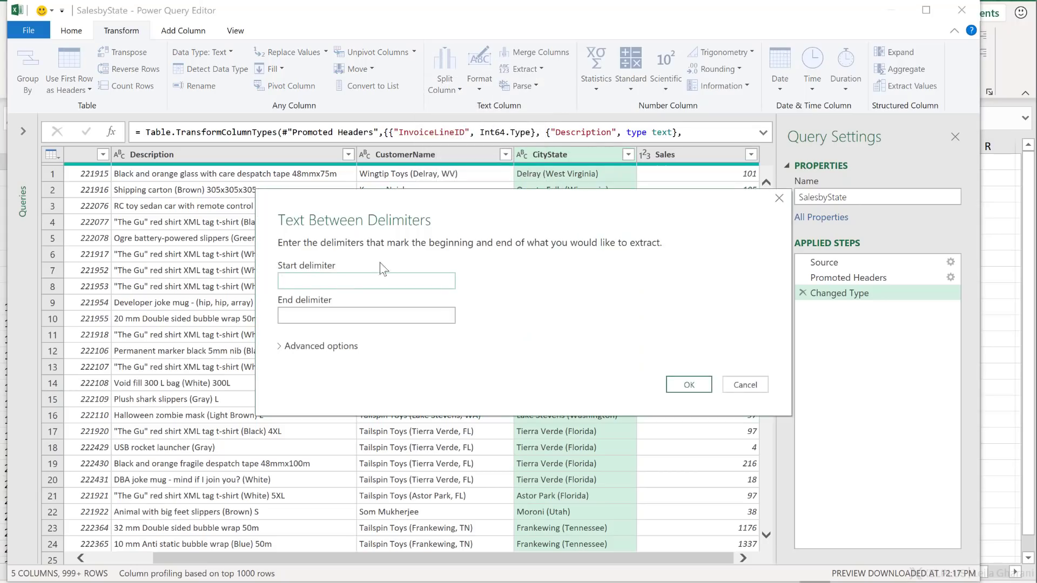
pyautogui.click(321, 315)
pyautogui.write(')')
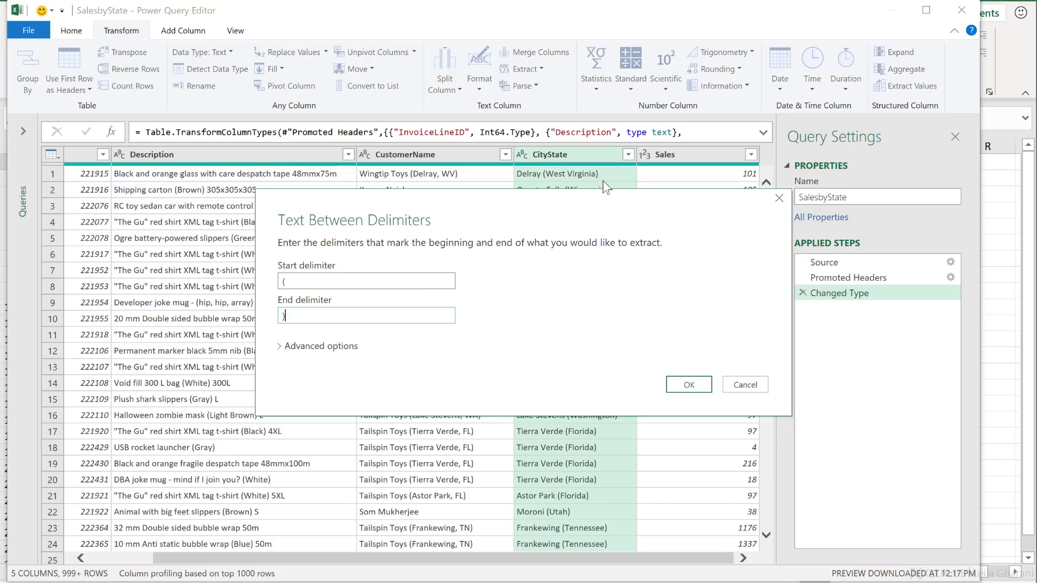
pyautogui.click(691, 387)
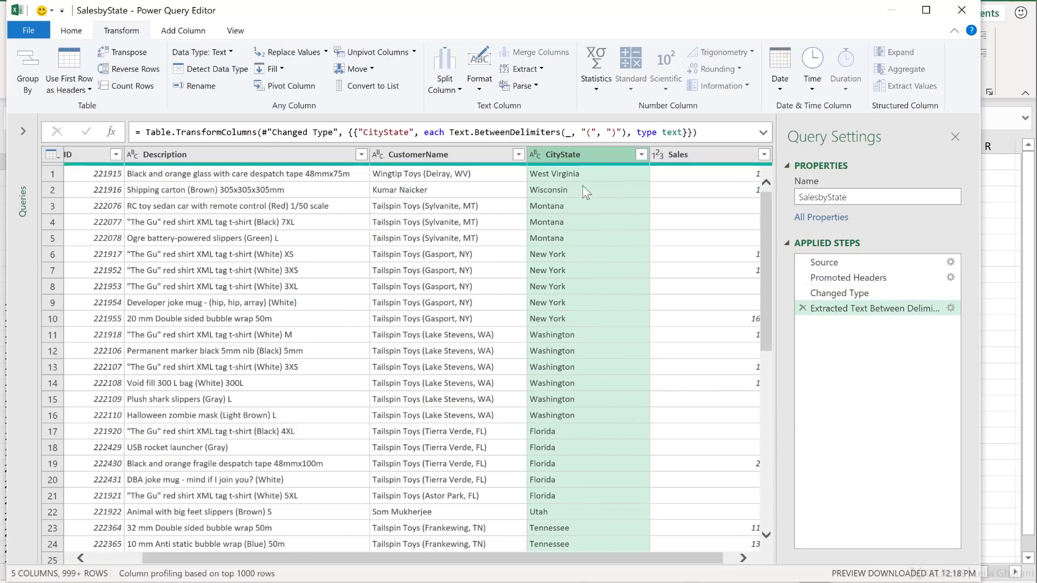
pyautogui.doubleClick(573, 155)
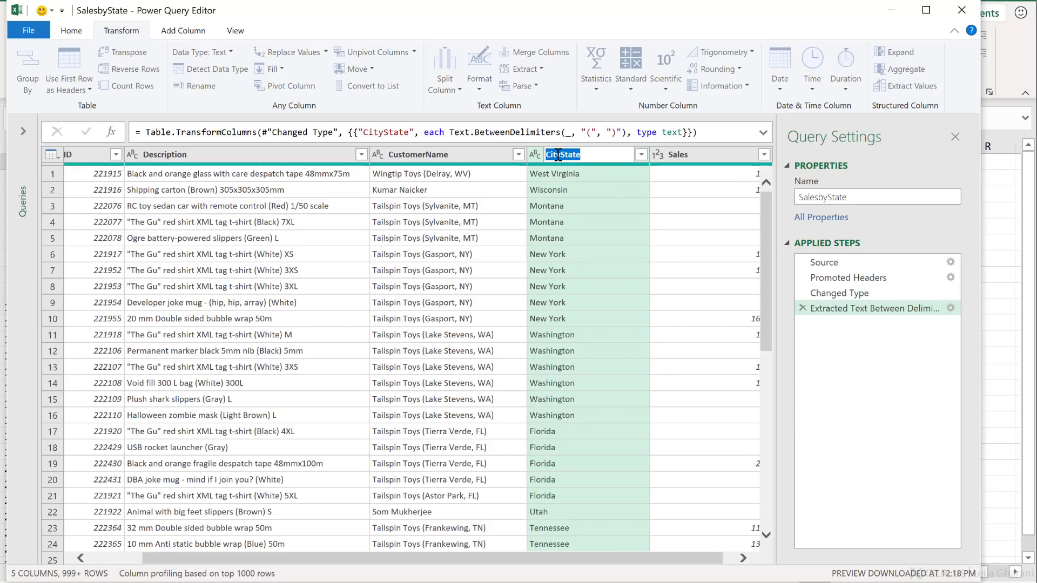
pyautogui.write('State')
pyautogui.press('Return')
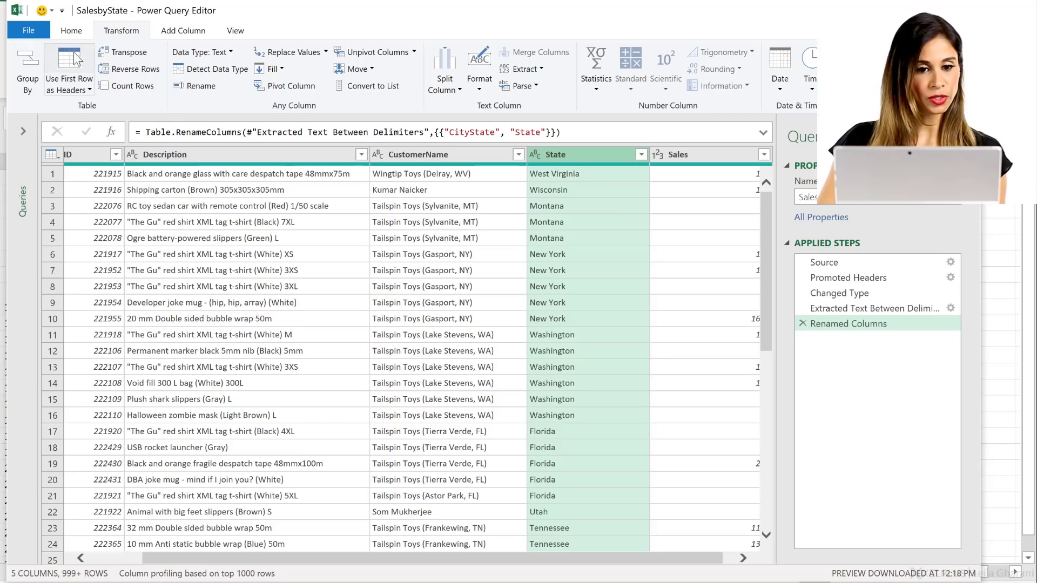
# Step: Group rows by State, summing Sales into a new column named Total Sales
pyautogui.click(35, 82)
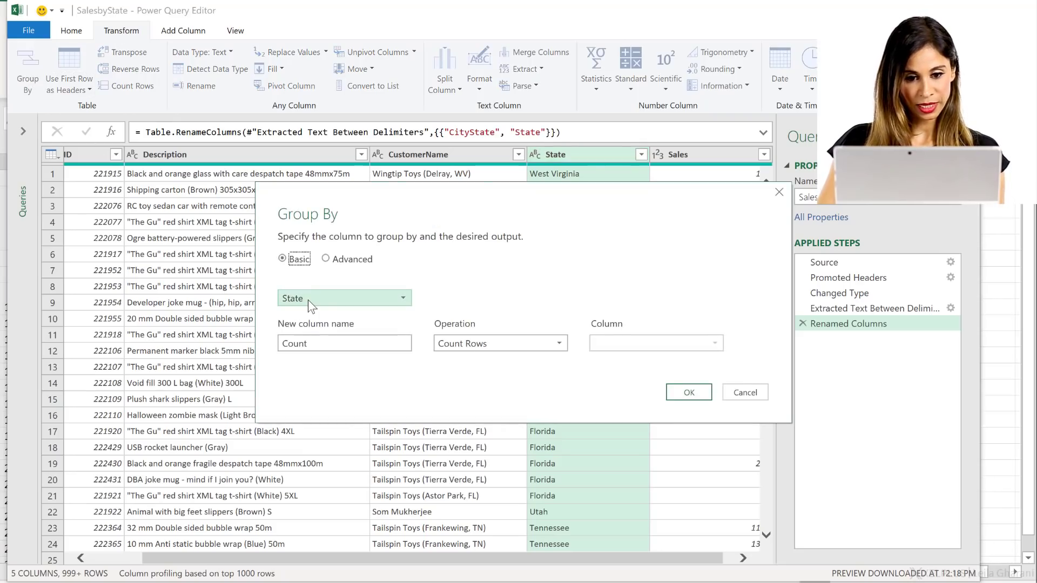
pyautogui.moveTo(324, 345); pyautogui.dragTo(280, 346)
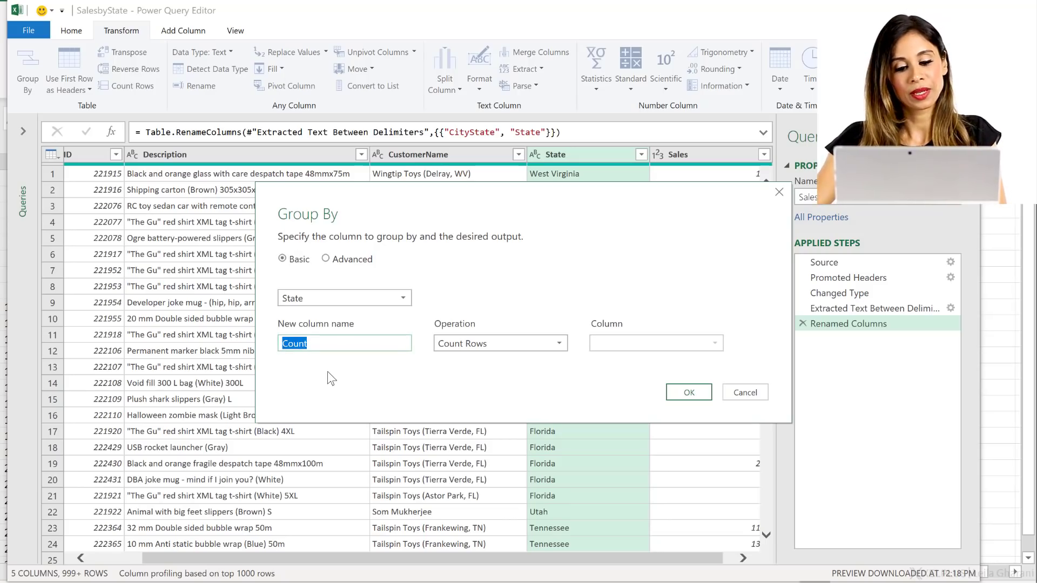
pyautogui.write('Total')
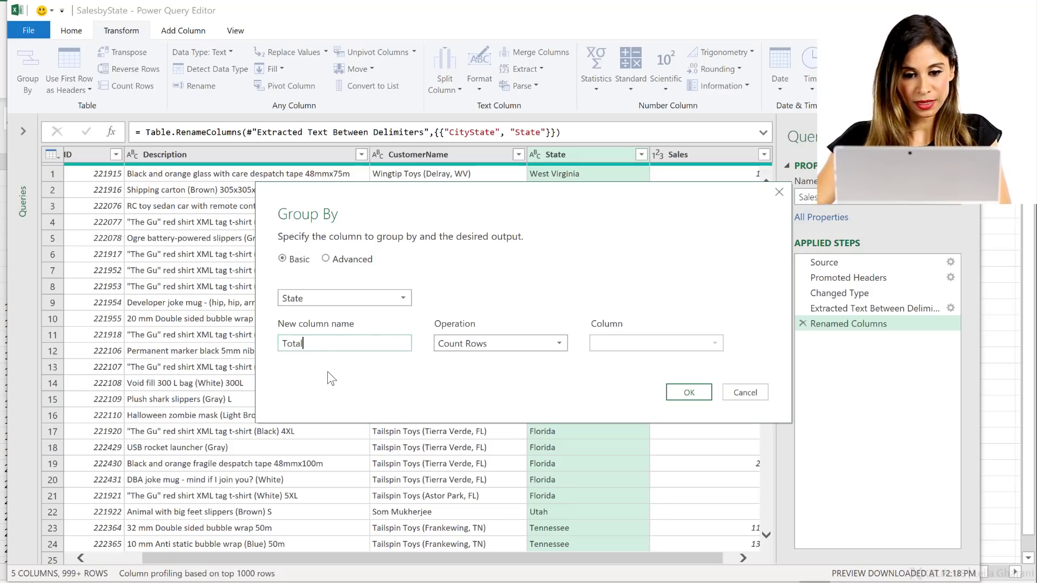
pyautogui.write(' Sales')
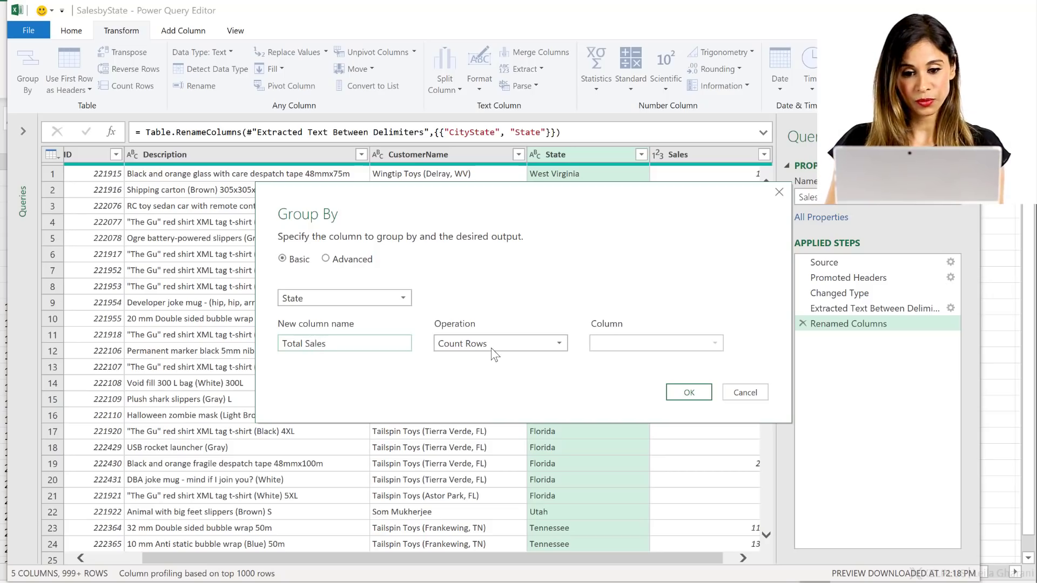
pyautogui.click(491, 348)
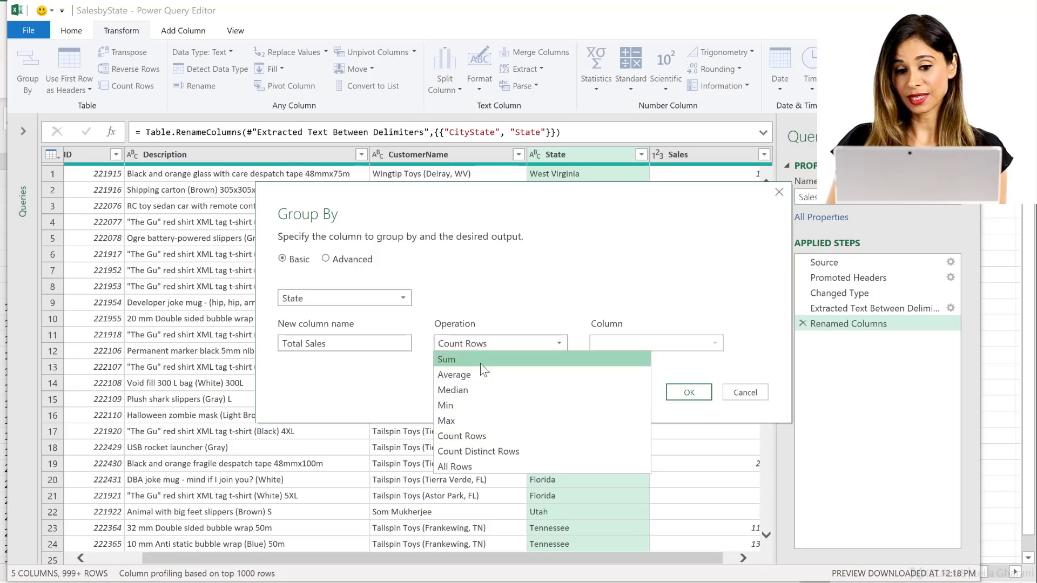
pyautogui.click(480, 361)
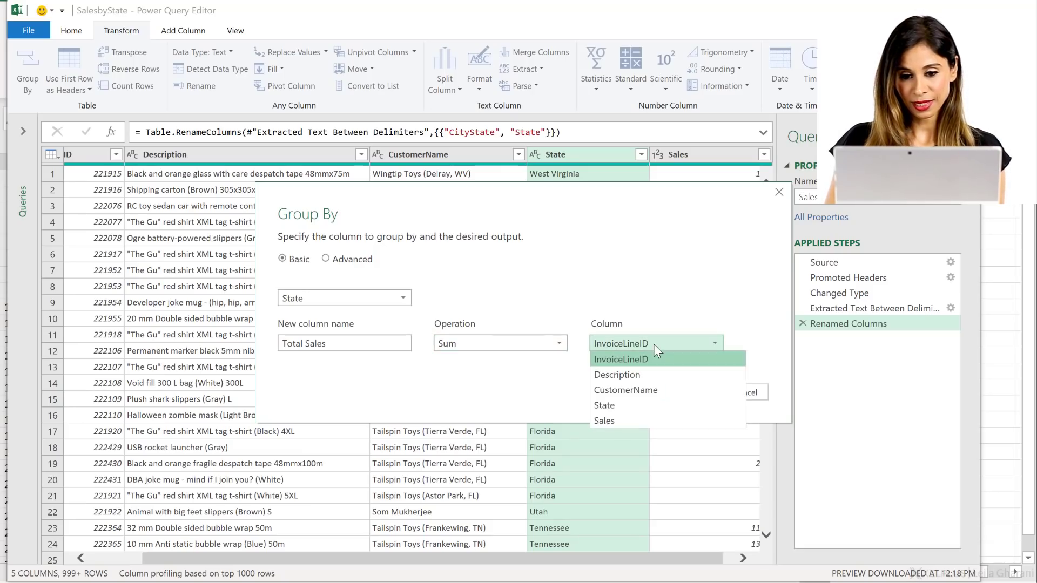
pyautogui.click(631, 419)
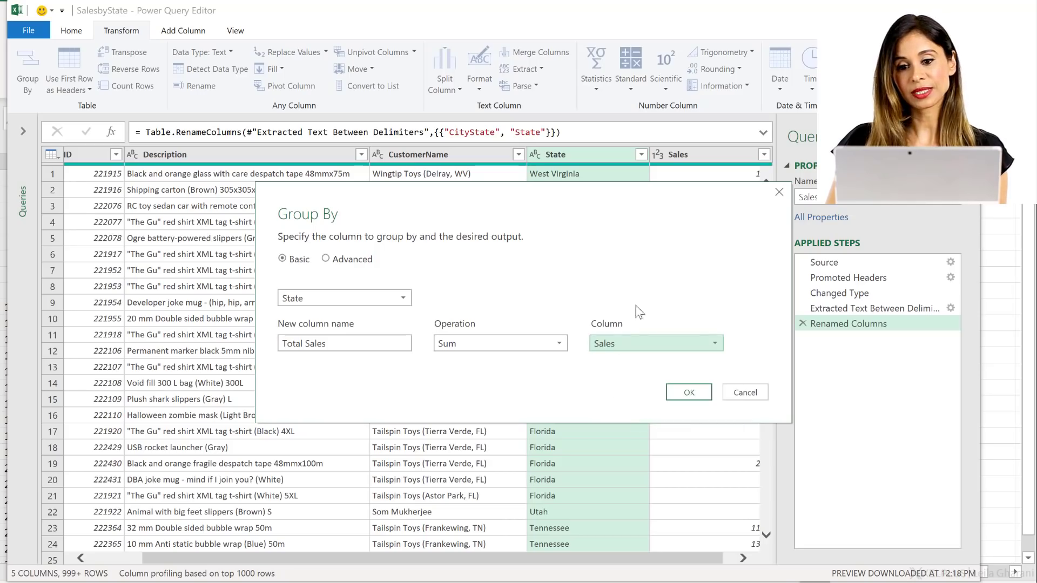
pyautogui.click(687, 394)
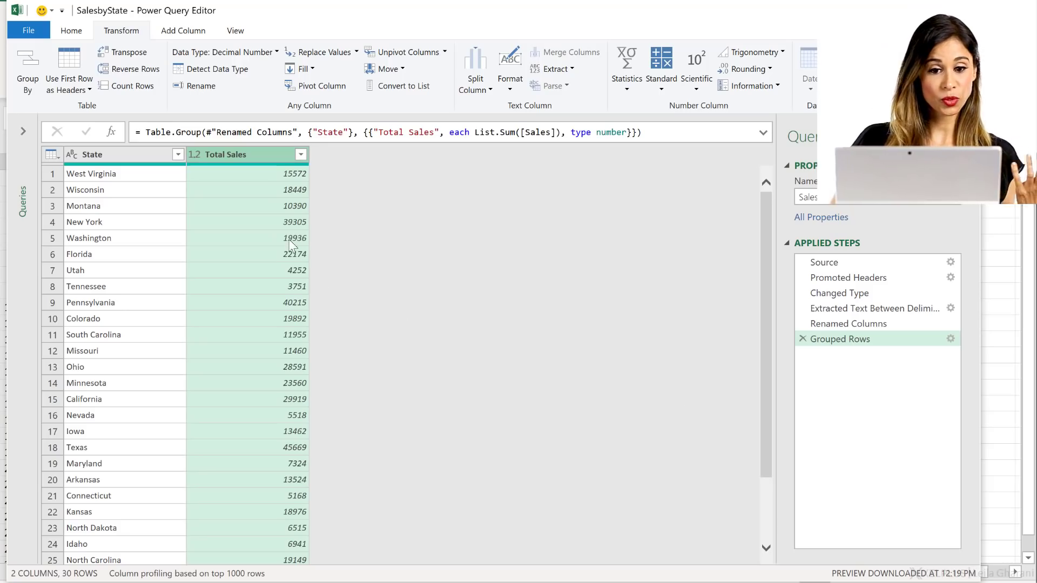
# Step: Check the New York and Washington totals, then load SalesbyState as a table at Report!$A$1
pyautogui.click(251, 226)
pyautogui.click(165, 235)
pyautogui.scroll(-2, 164, 239)
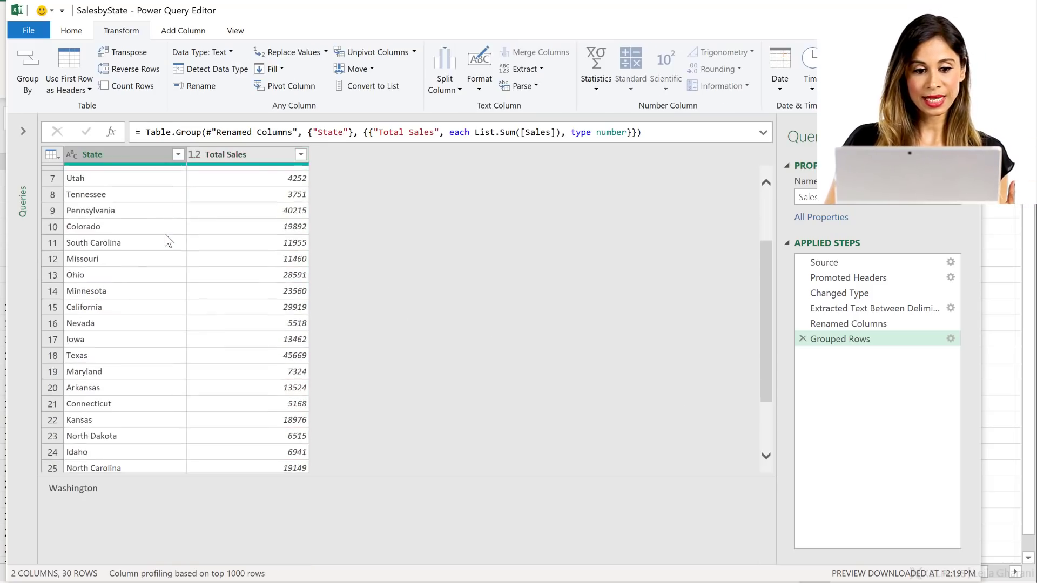
pyautogui.scroll(-2, 164, 240)
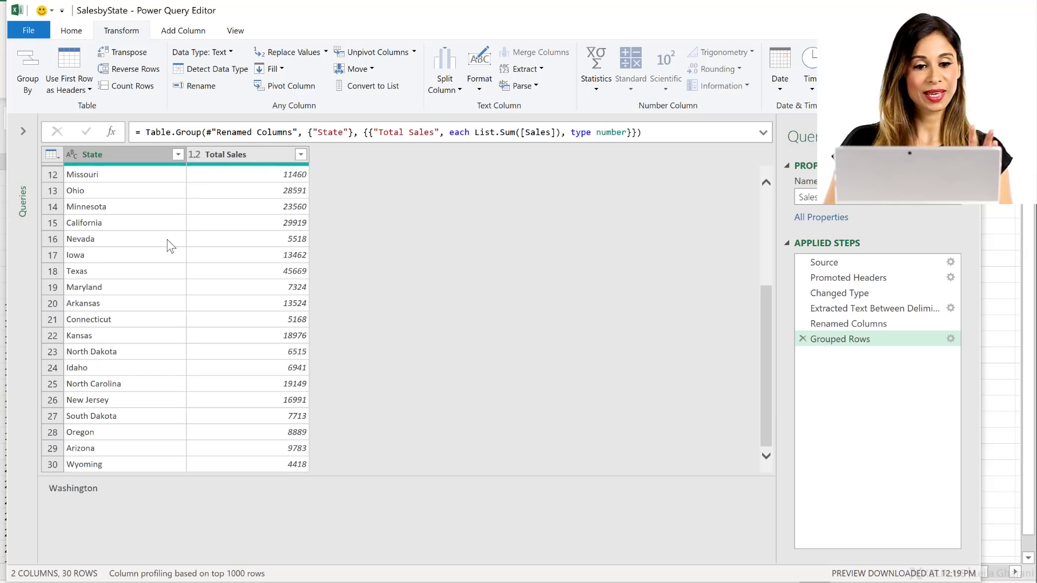
pyautogui.scroll(4, 175, 246)
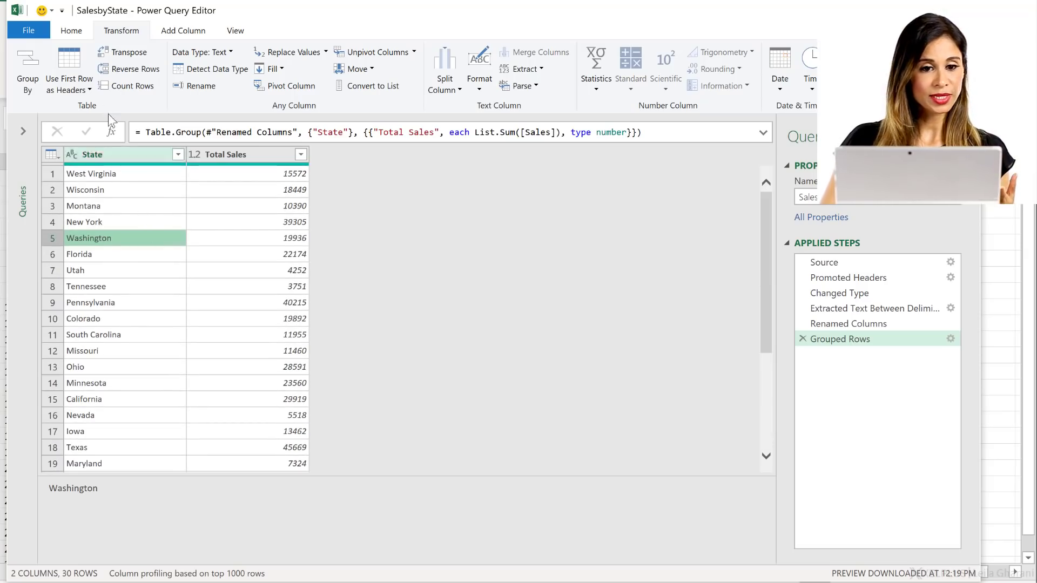
pyautogui.click(75, 38)
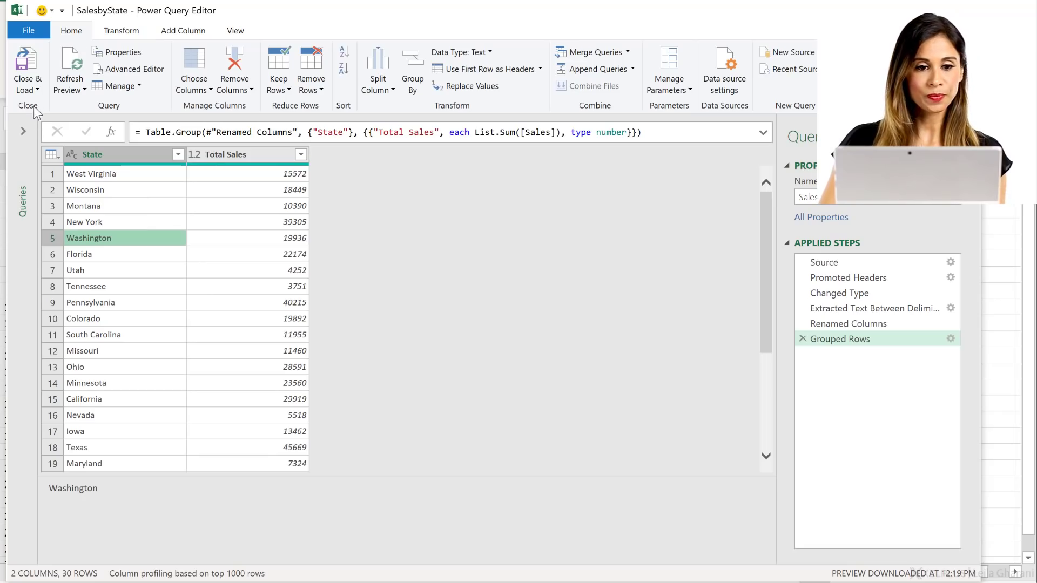
pyautogui.click(28, 89)
pyautogui.click(53, 130)
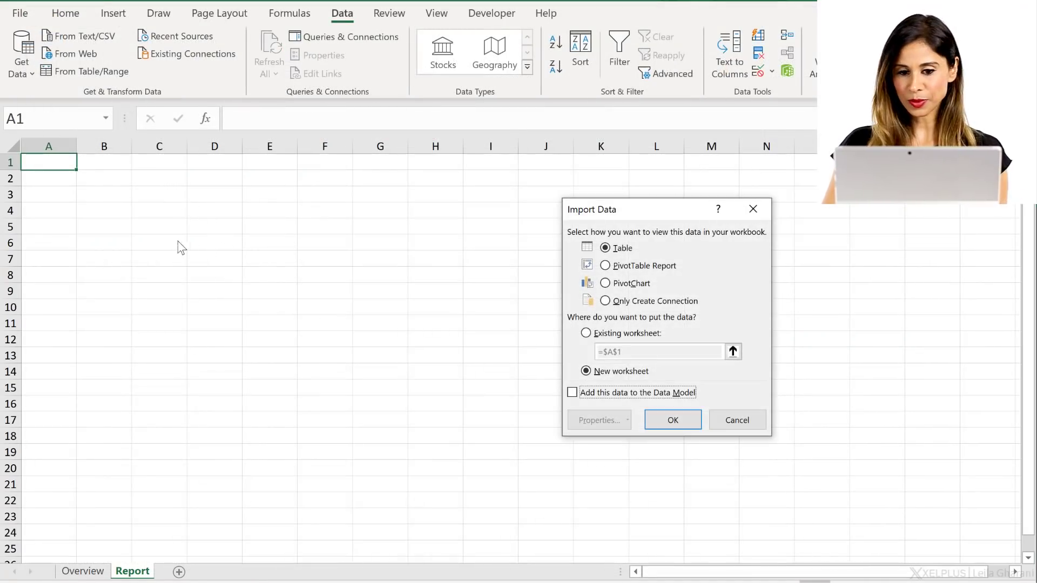
pyautogui.click(604, 334)
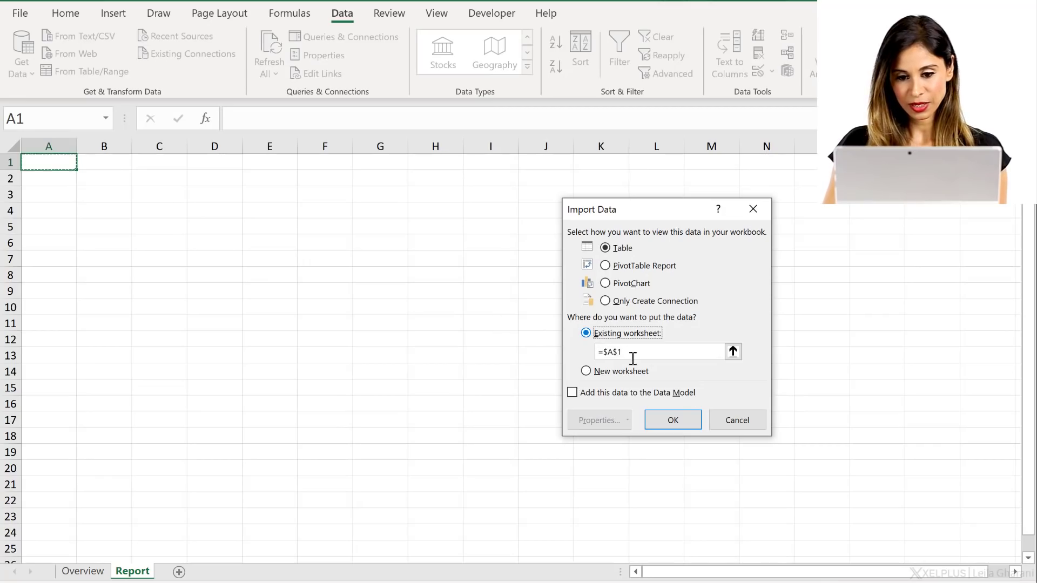
pyautogui.click(686, 423)
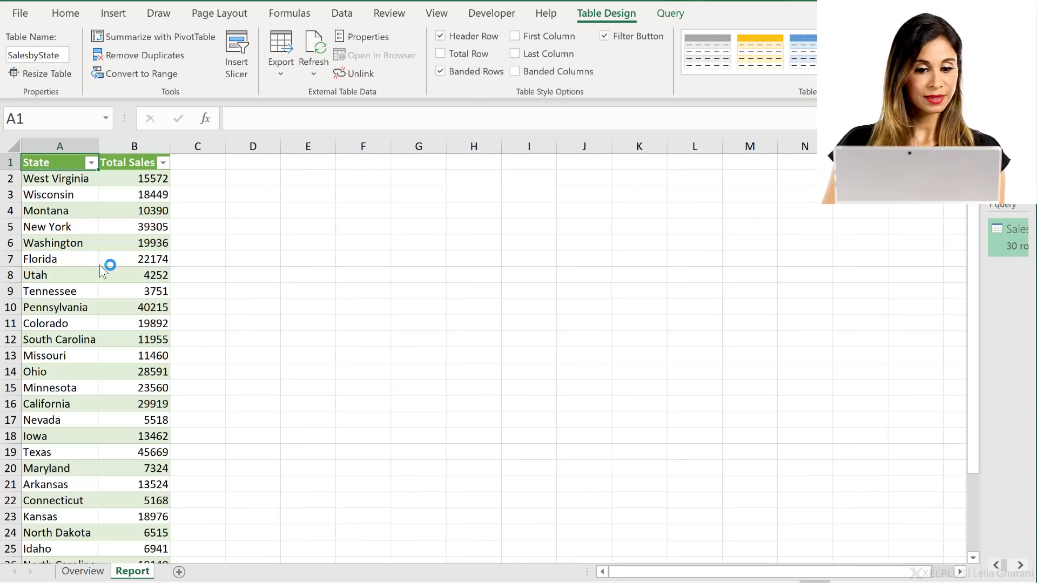
pyautogui.scroll(-5, 104, 270)
pyautogui.scroll(-5, 98, 265)
pyautogui.scroll(6, 99, 265)
pyautogui.click(83, 468)
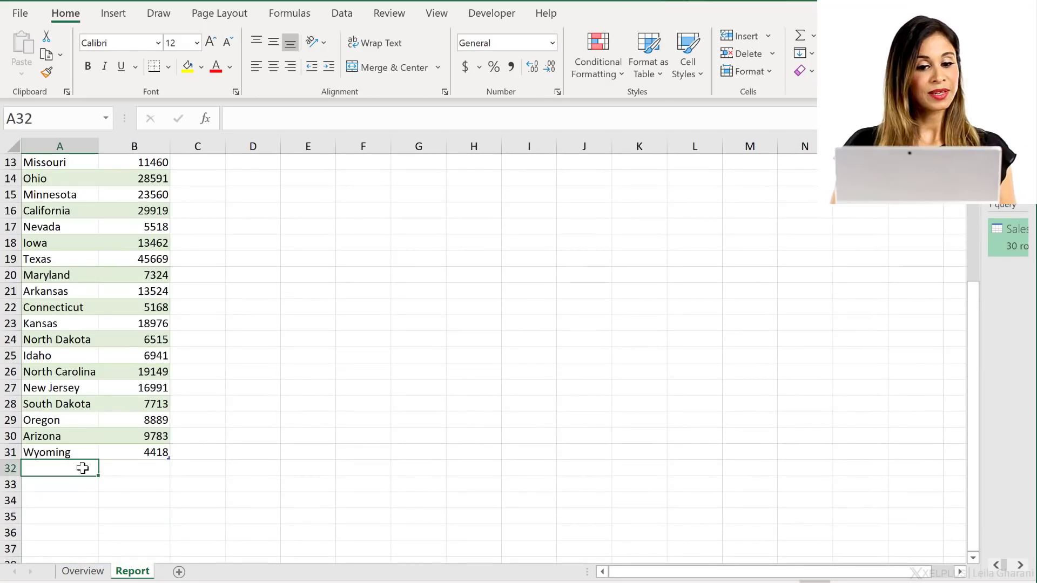
pyautogui.click(52, 353)
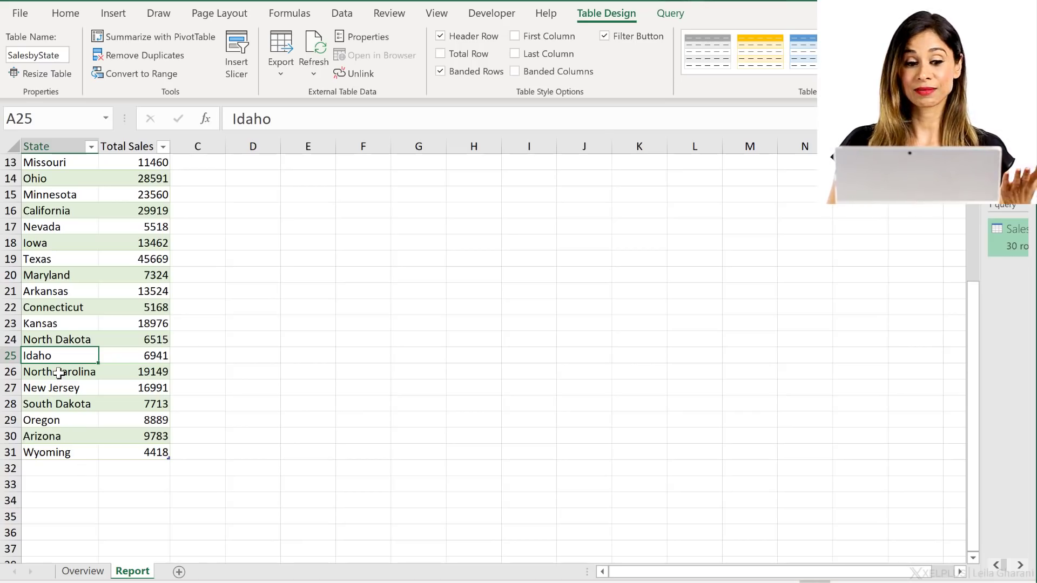
pyautogui.click(56, 293)
pyautogui.scroll(4, 56, 299)
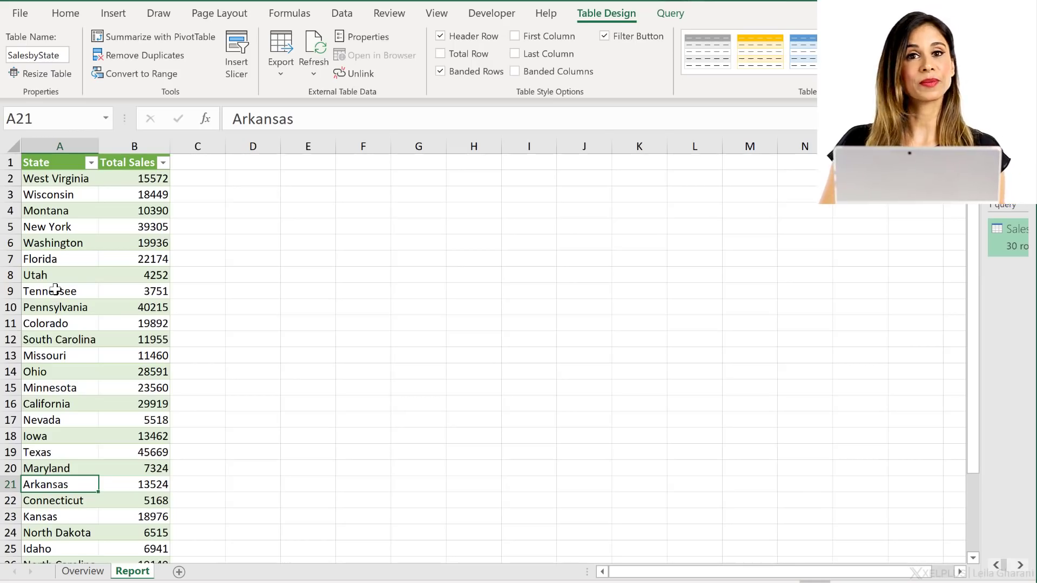
# Step: Select the State and Total Sales table down to row 31 and list the map chart types
pyautogui.click(76, 245)
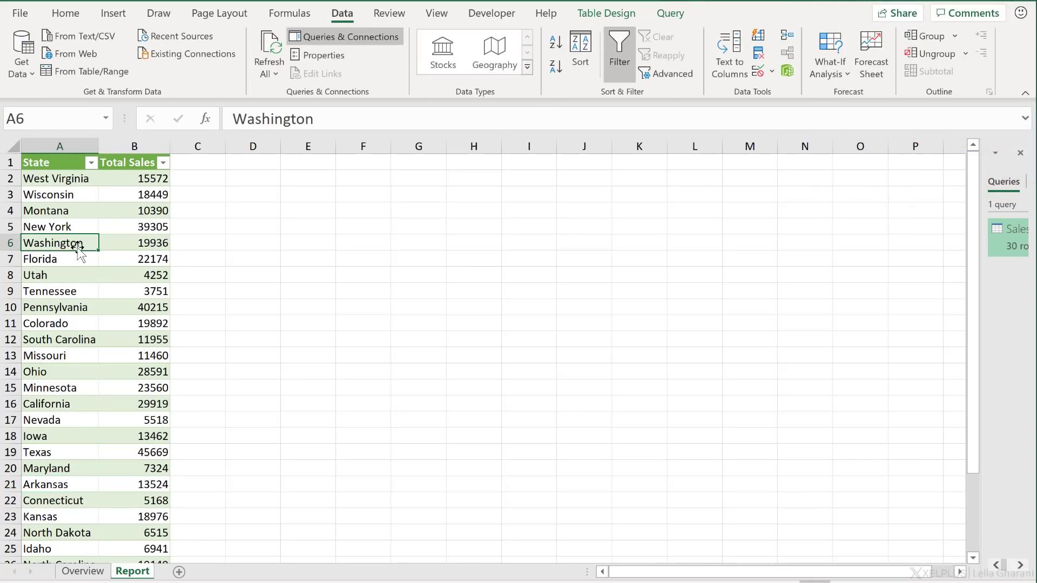
pyautogui.moveTo(47, 159); pyautogui.dragTo(135, 268)
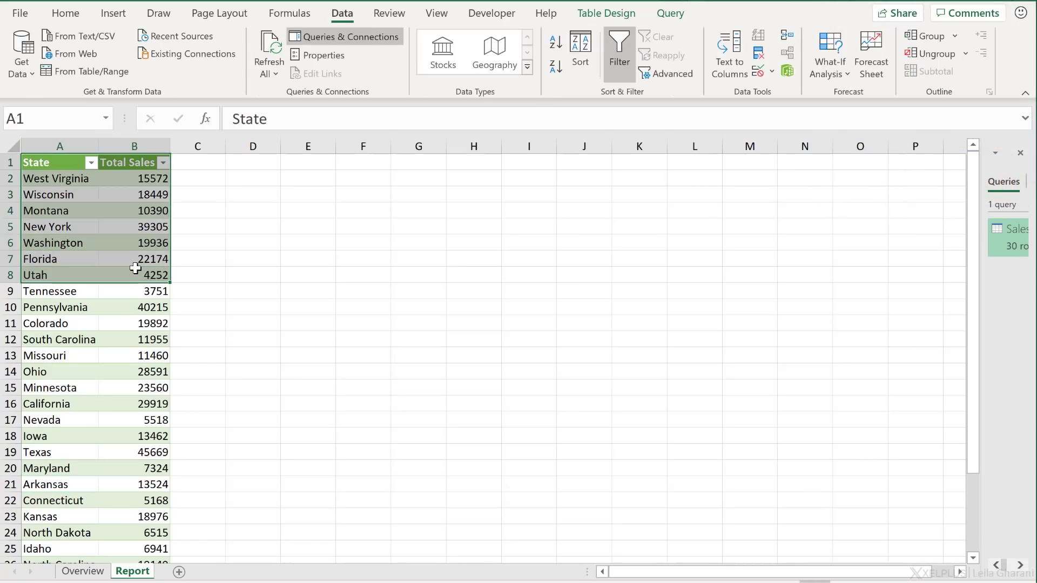
pyautogui.hotkey('ctrl', 'shift', 'Down')
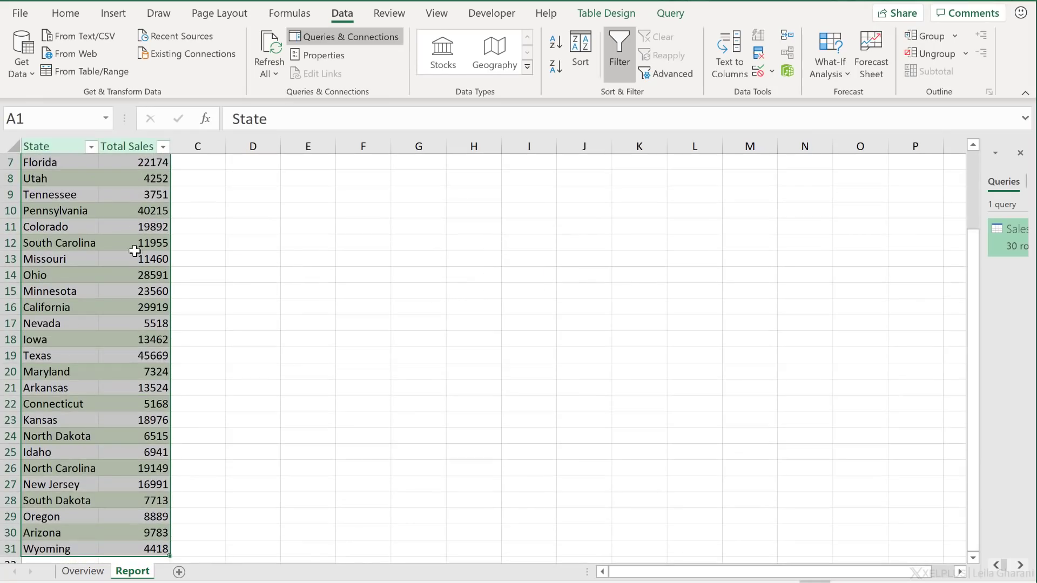
pyautogui.click(115, 18)
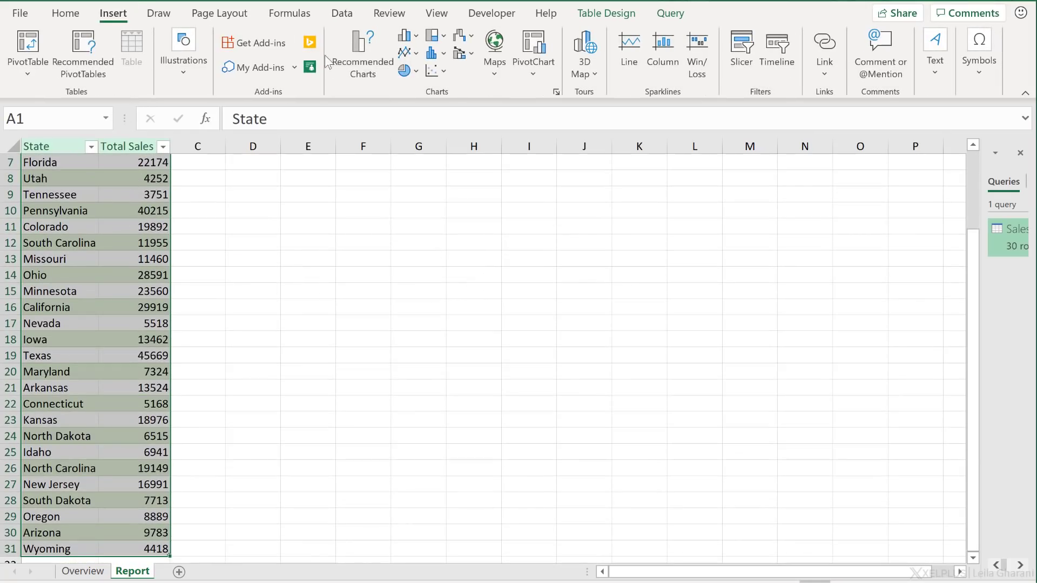
pyautogui.click(488, 72)
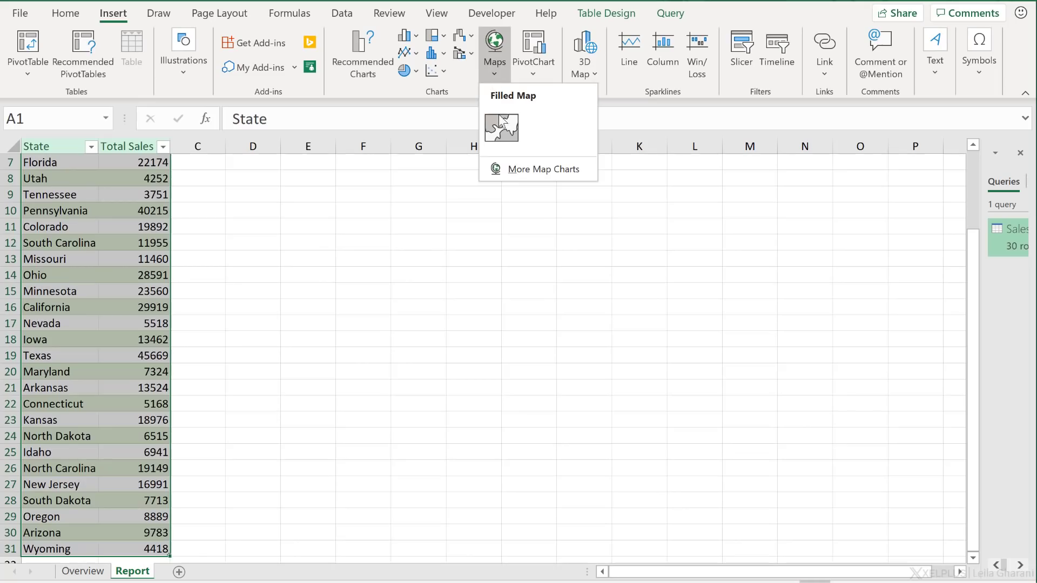
# Step: Insert a Filled Map, move it beside the table, and open its Format Data Series options
pyautogui.click(499, 130)
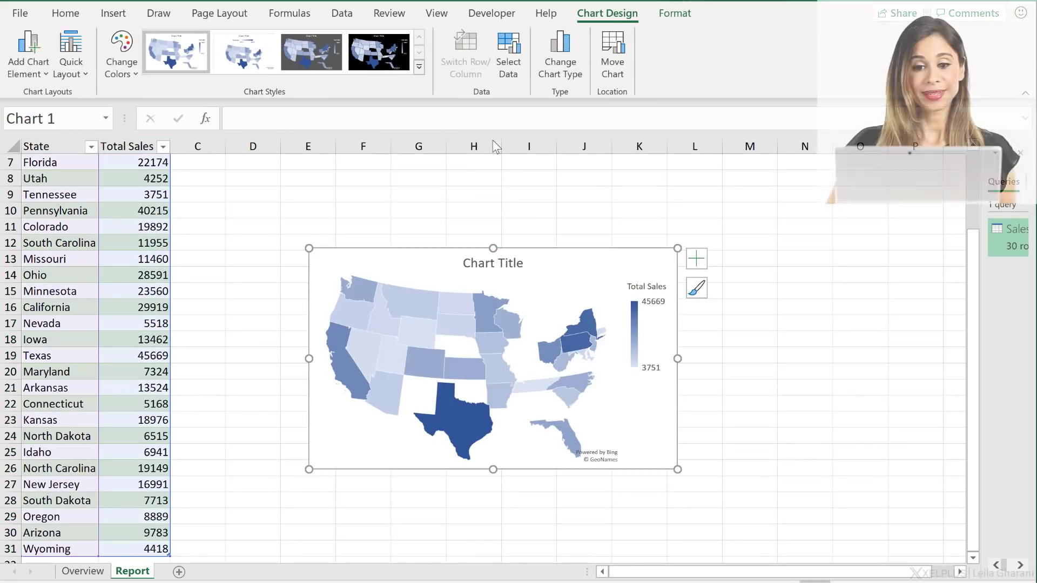
pyautogui.moveTo(367, 244); pyautogui.dragTo(331, 175)
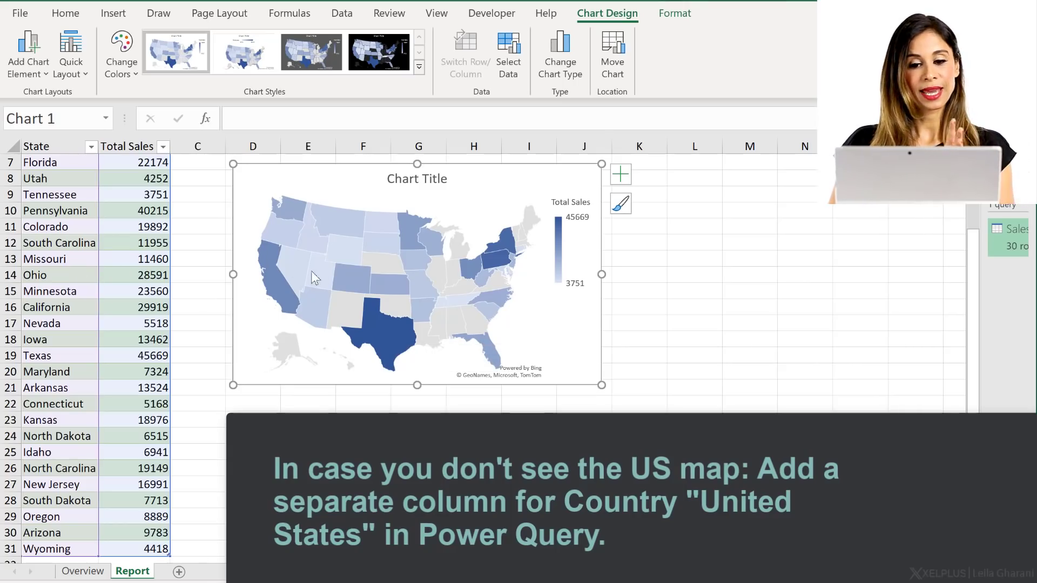
pyautogui.moveTo(341, 280)
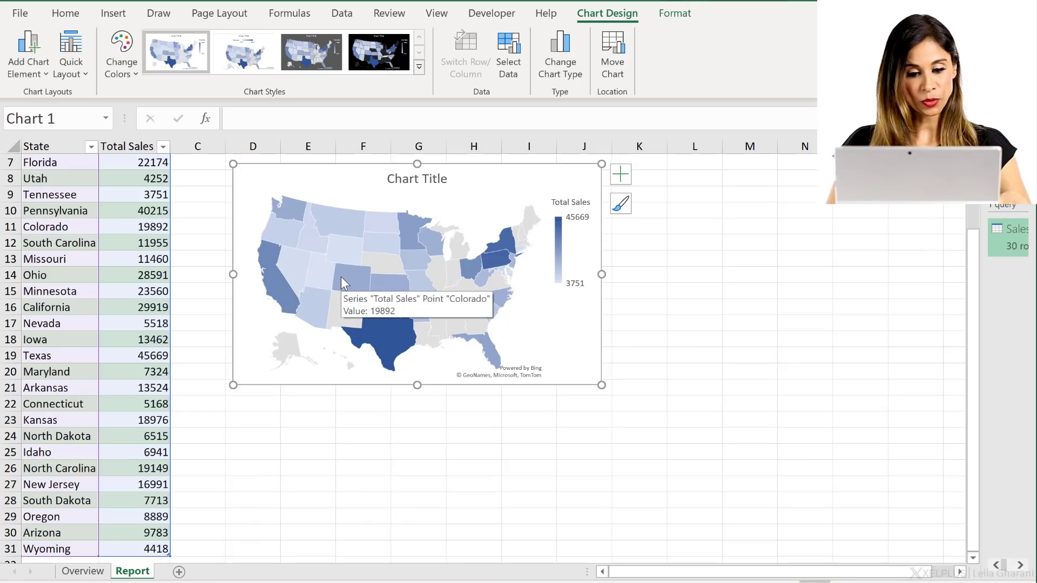
pyautogui.click(341, 276)
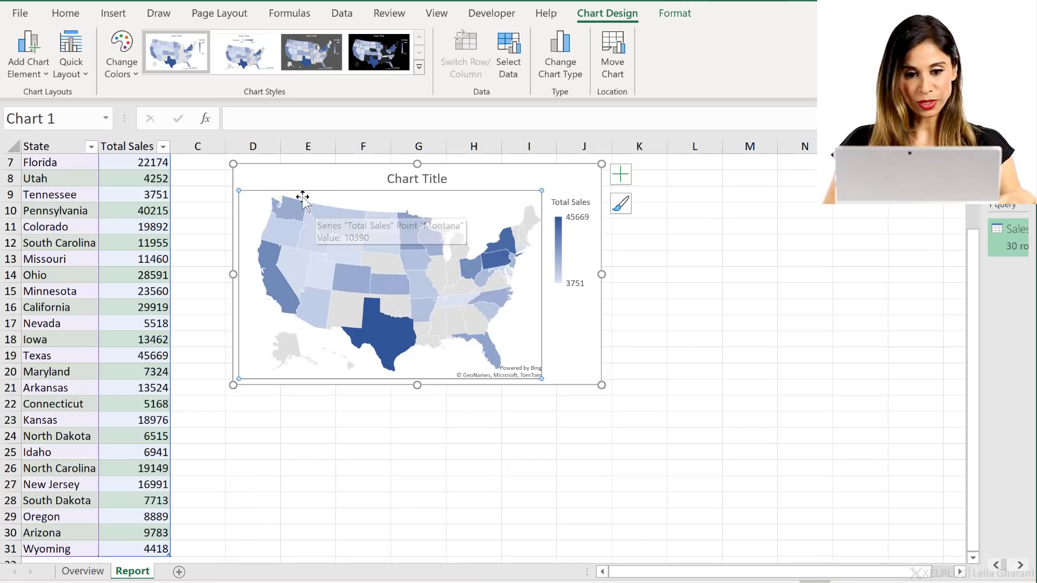
pyautogui.hotkey('ctrl', '1')
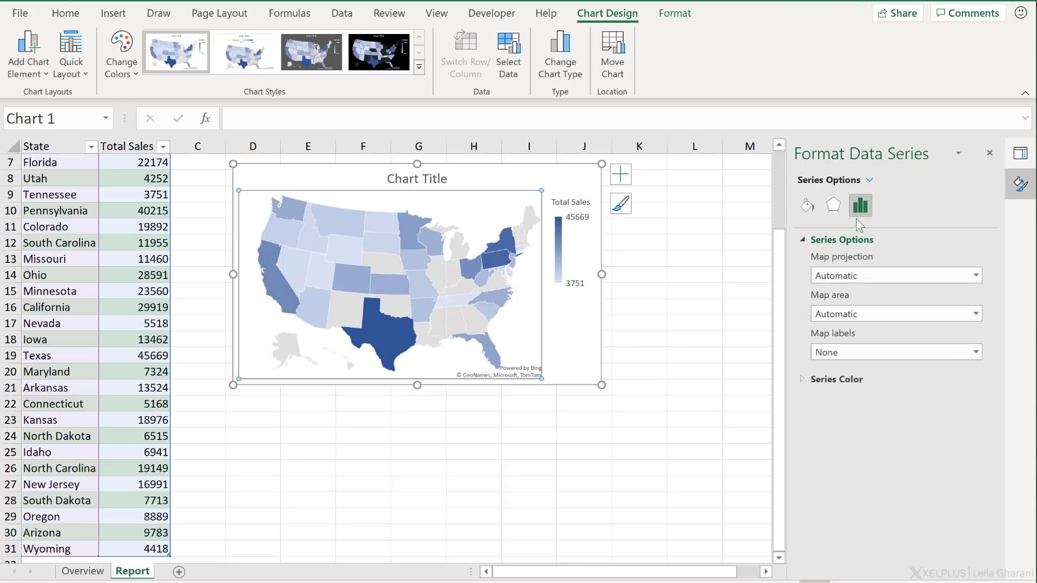
pyautogui.click(850, 274)
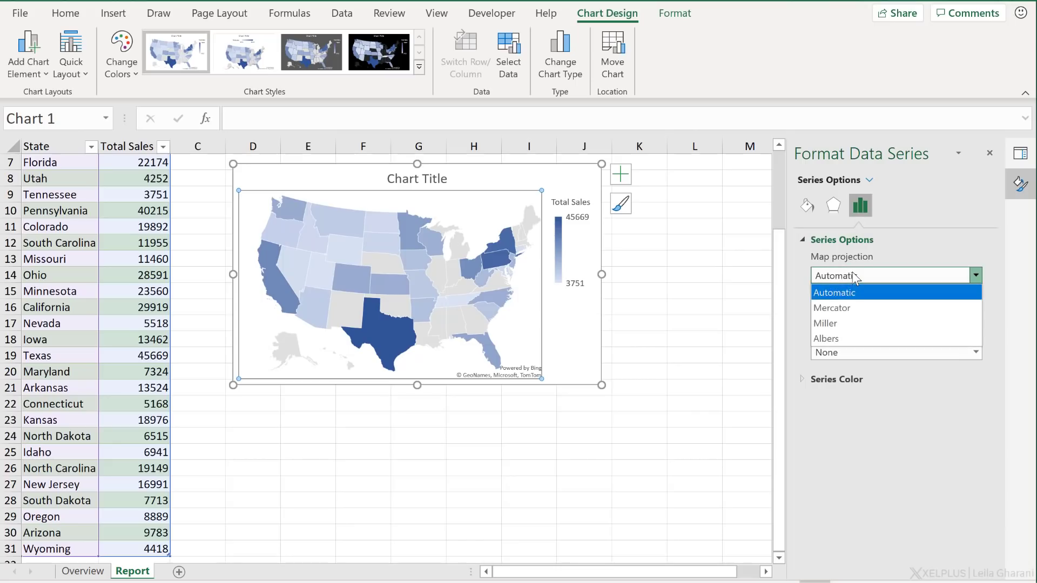
pyautogui.click(842, 321)
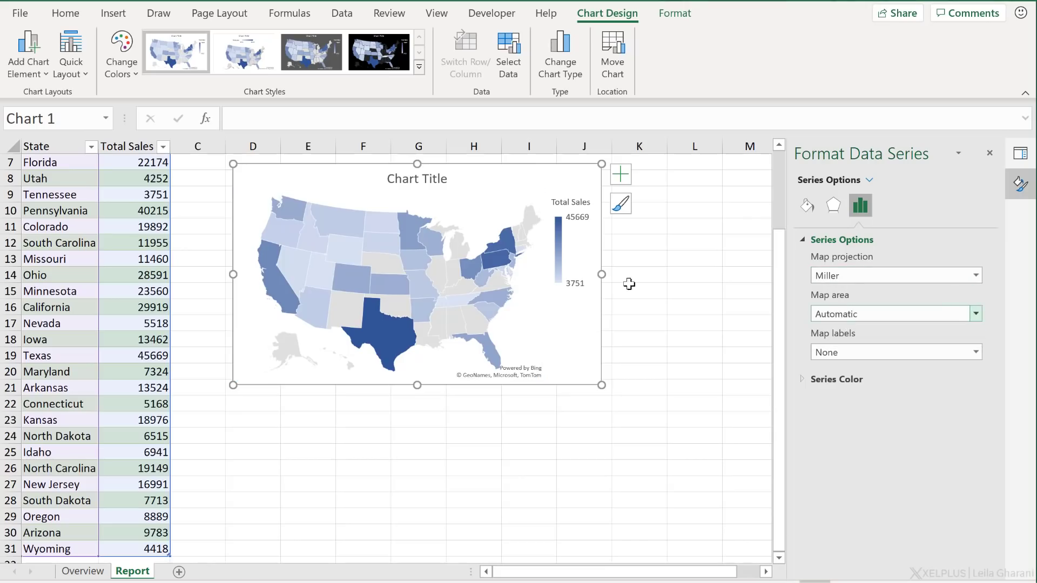
pyautogui.click(831, 280)
pyautogui.click(837, 296)
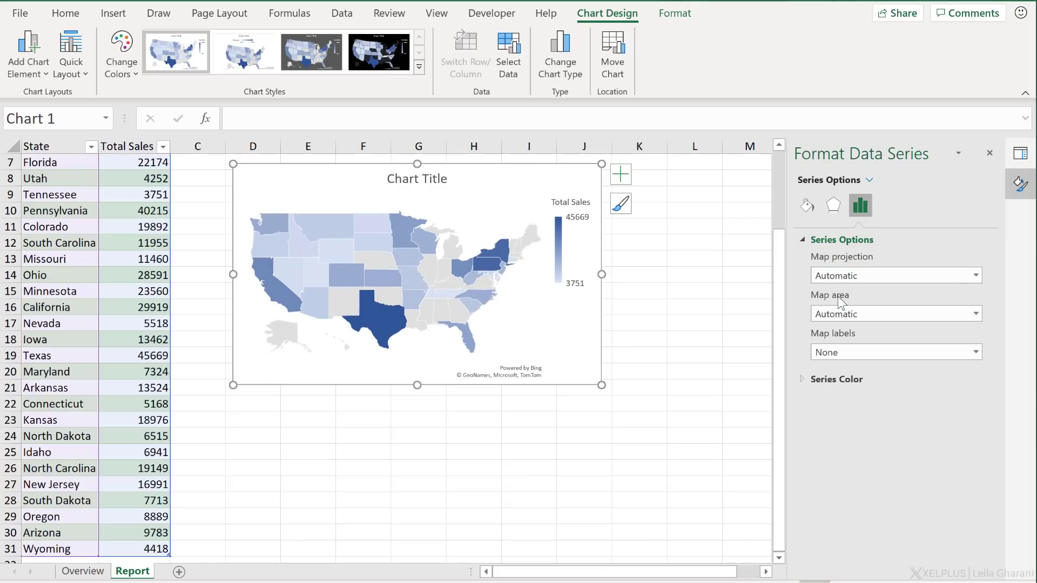
pyautogui.click(843, 319)
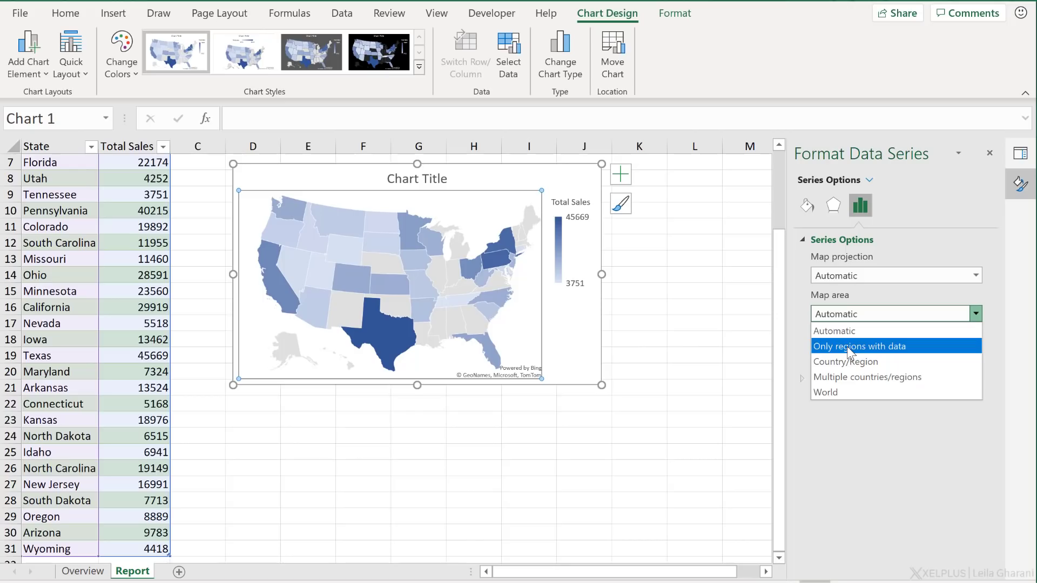
pyautogui.click(832, 392)
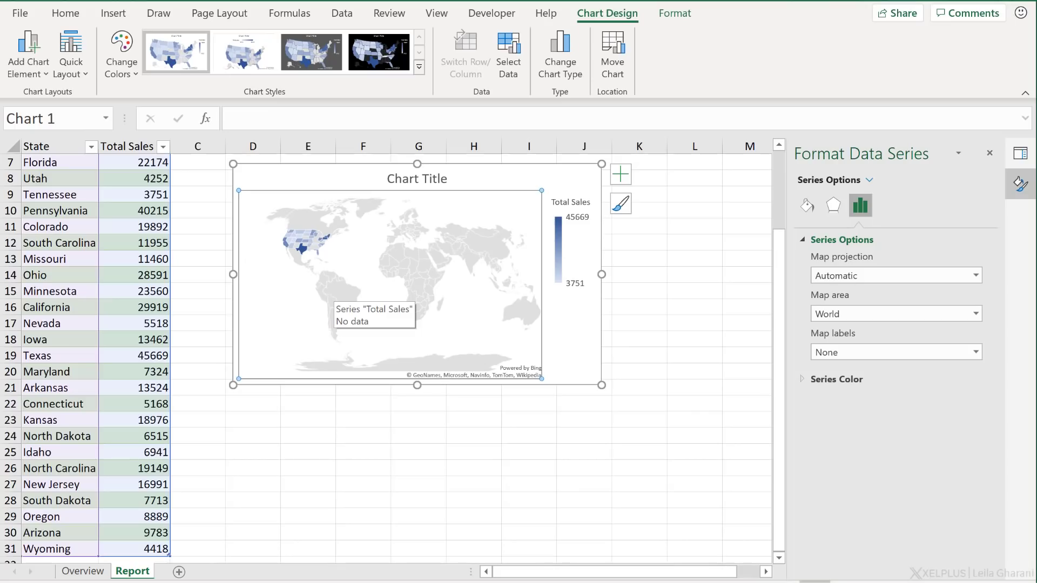
pyautogui.click(830, 315)
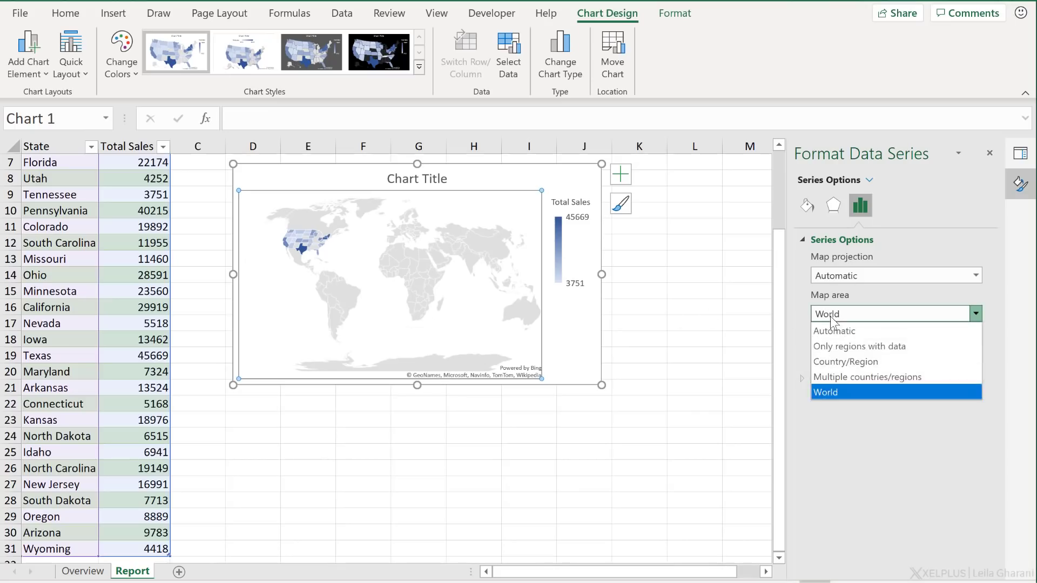
pyautogui.click(840, 333)
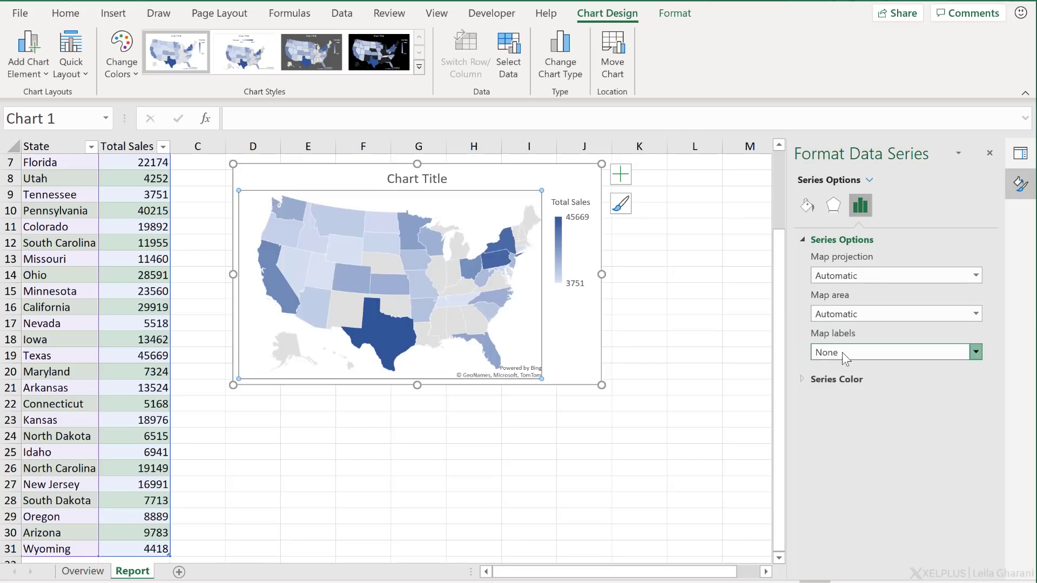
# Step: Set map labels to Best fit only, enlarge the chart, and expand Series Color
pyautogui.click(843, 355)
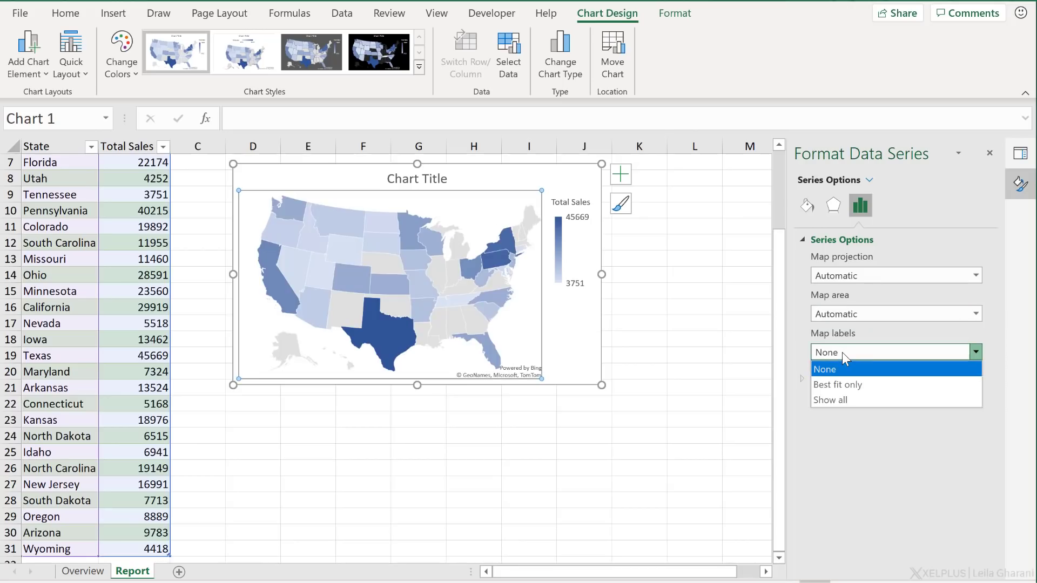
pyautogui.click(845, 384)
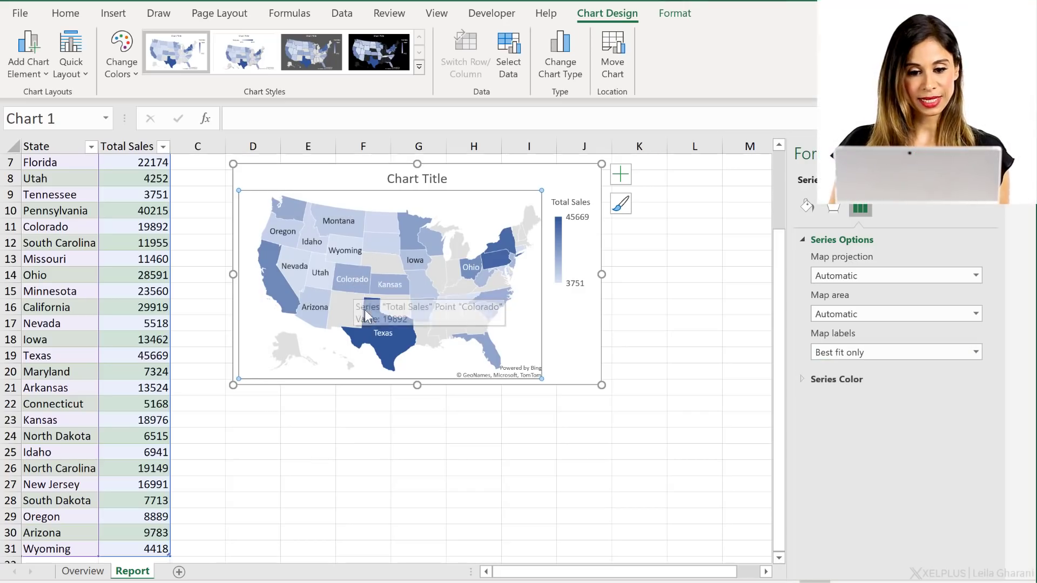
pyautogui.moveTo(233, 385); pyautogui.dragTo(191, 411)
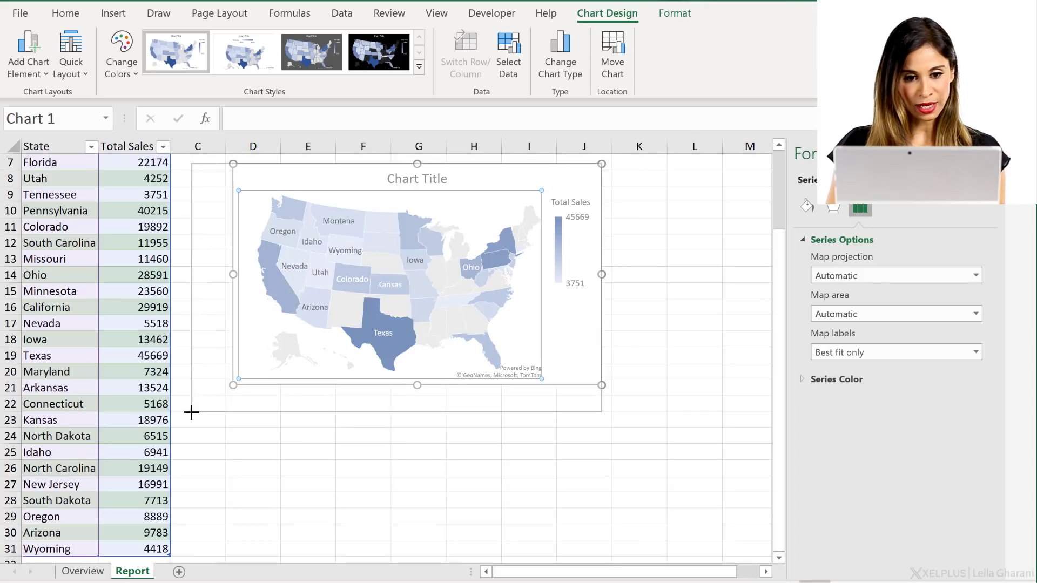
pyautogui.moveTo(601, 412); pyautogui.dragTo(644, 449)
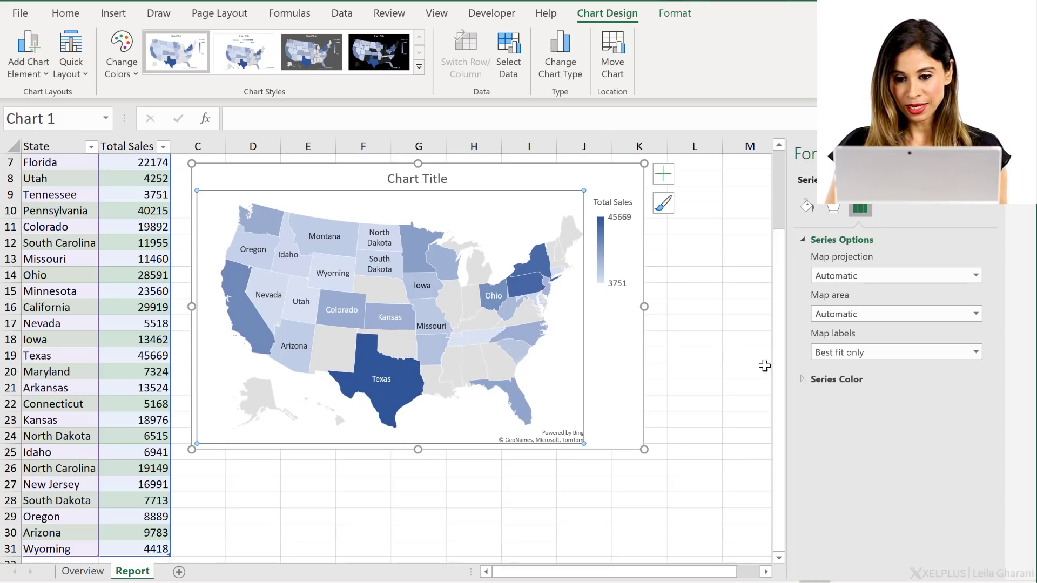
pyautogui.click(808, 379)
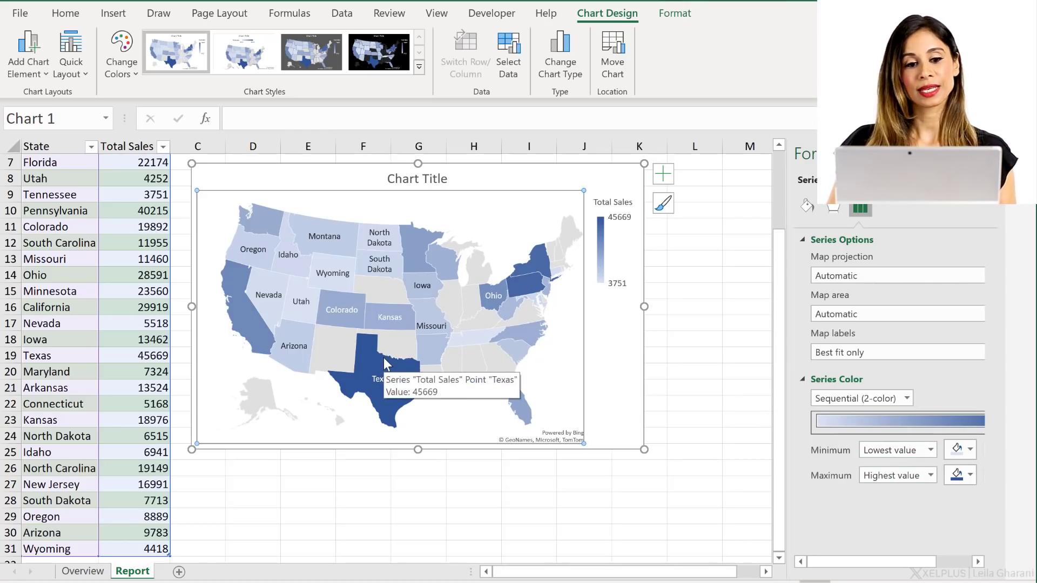
# Step: Set the Minimum fill colour to light peach and the Maximum fill colour to dark green
pyautogui.click(968, 450)
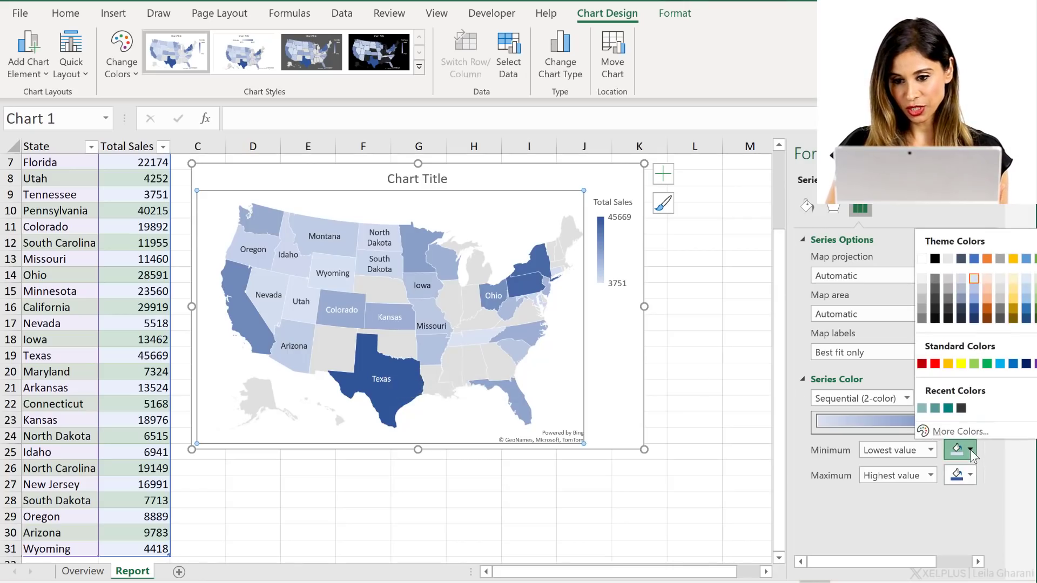
pyautogui.click(986, 284)
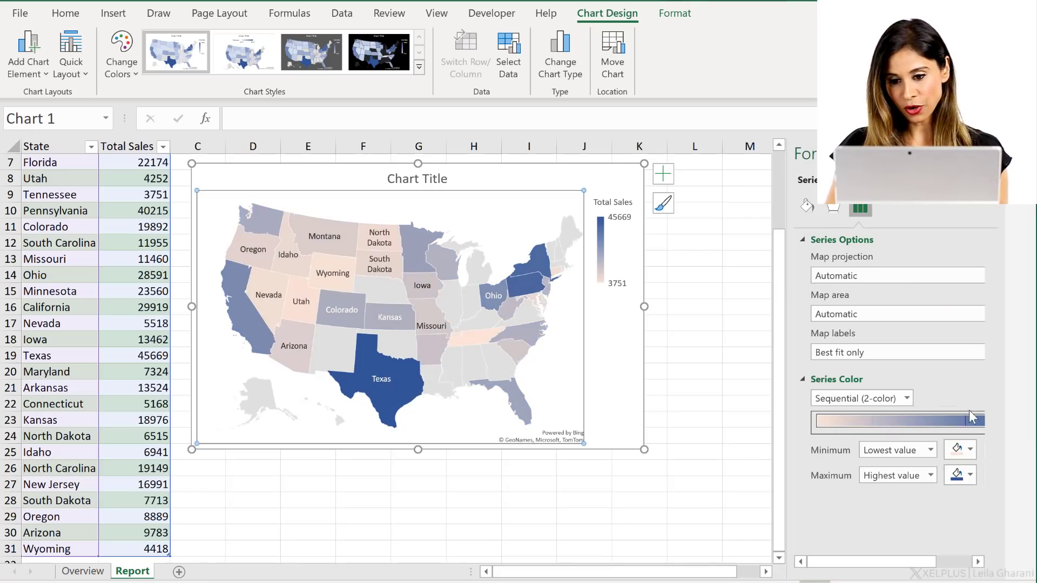
pyautogui.click(970, 477)
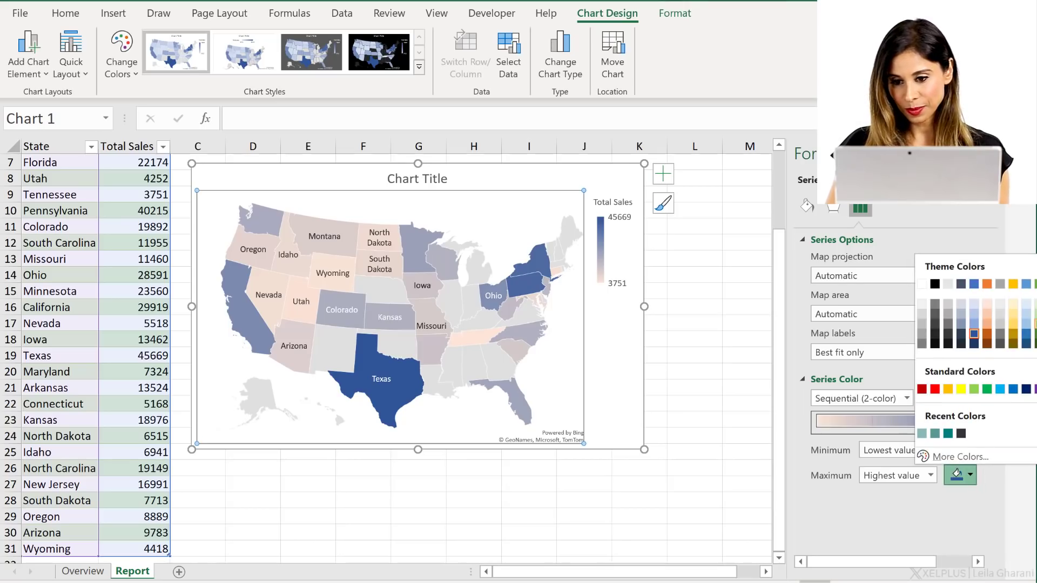
pyautogui.click(1035, 333)
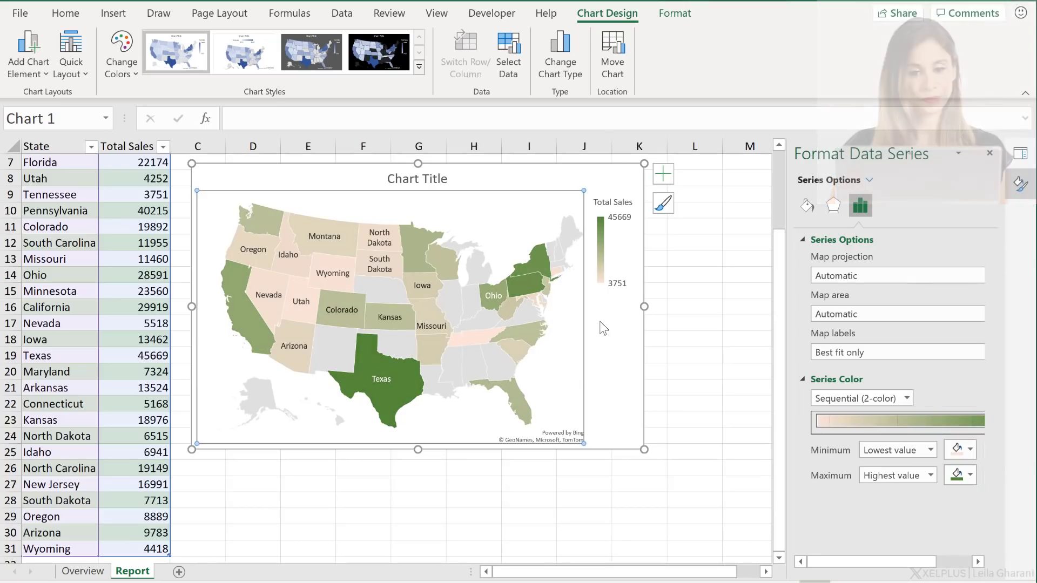
pyautogui.moveTo(368, 380)
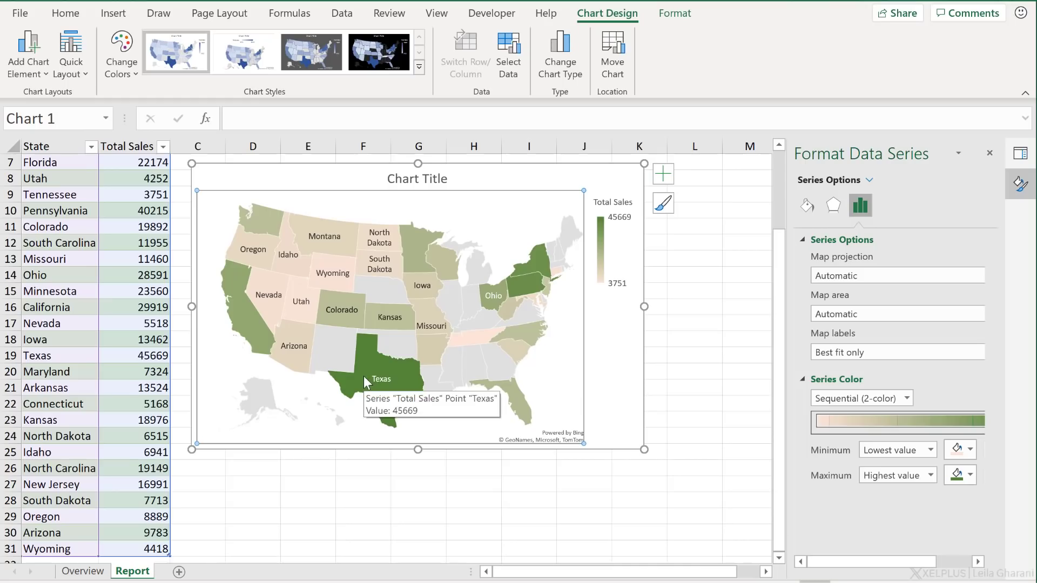
# Step: Select Texas and then Missouri individually, then return to the whole map series
pyautogui.click(392, 366)
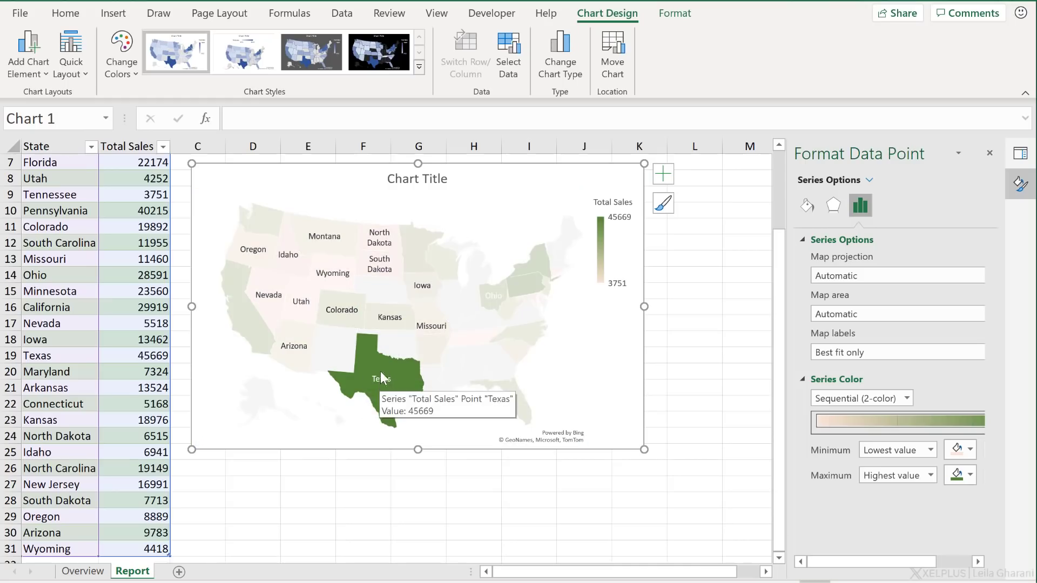
pyautogui.click(425, 326)
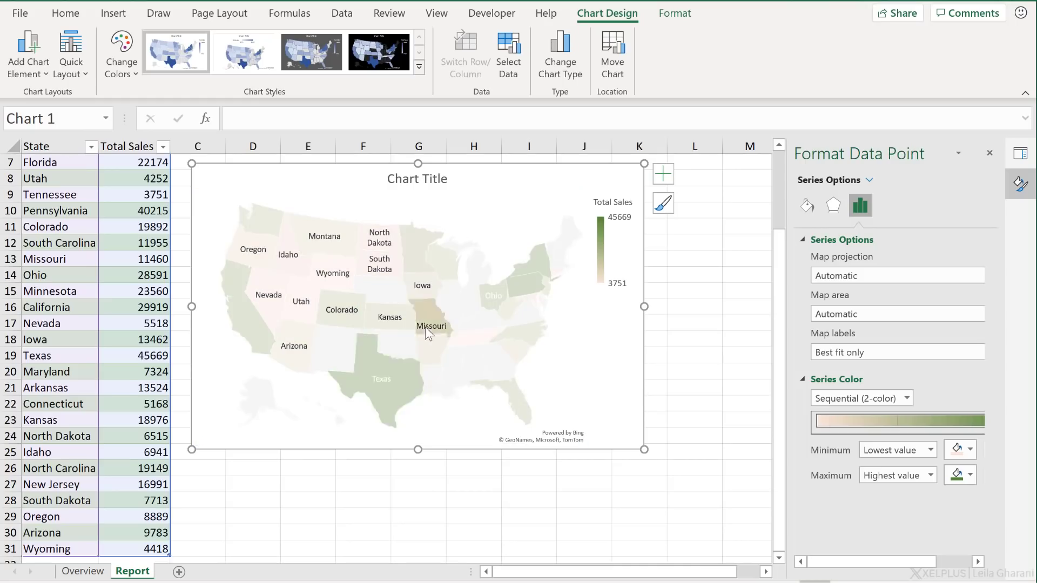
pyautogui.click(476, 248)
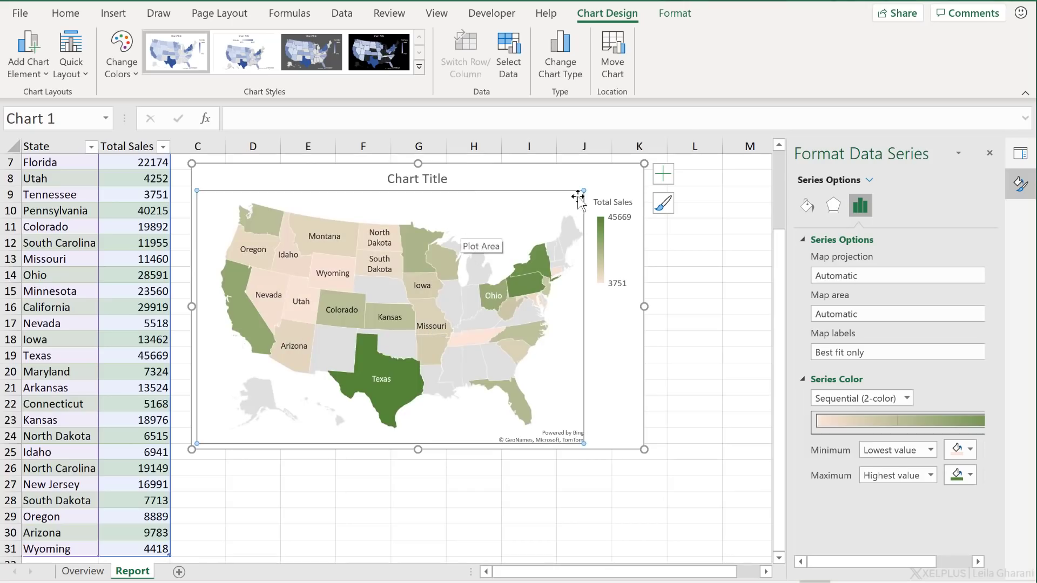
# Step: Add data labels to the map so each state shows its Total Sales value
pyautogui.click(662, 176)
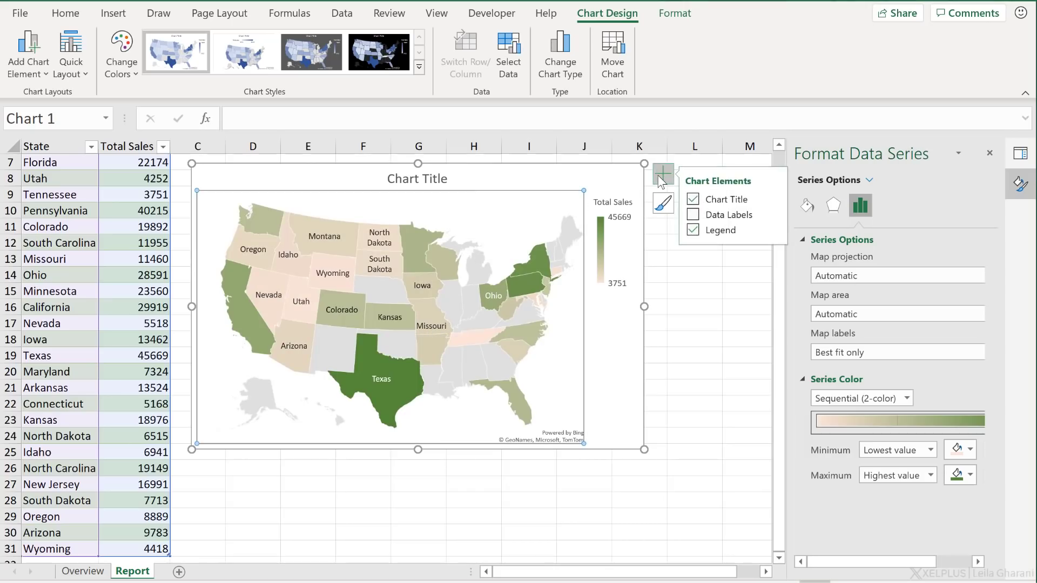
pyautogui.click(721, 217)
pyautogui.click(775, 217)
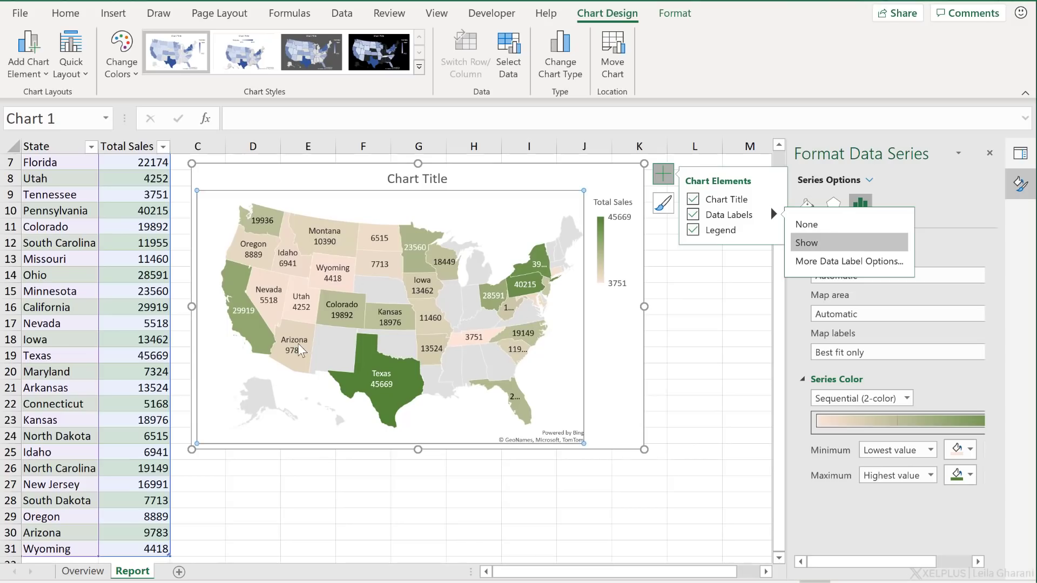
pyautogui.moveTo(246, 317)
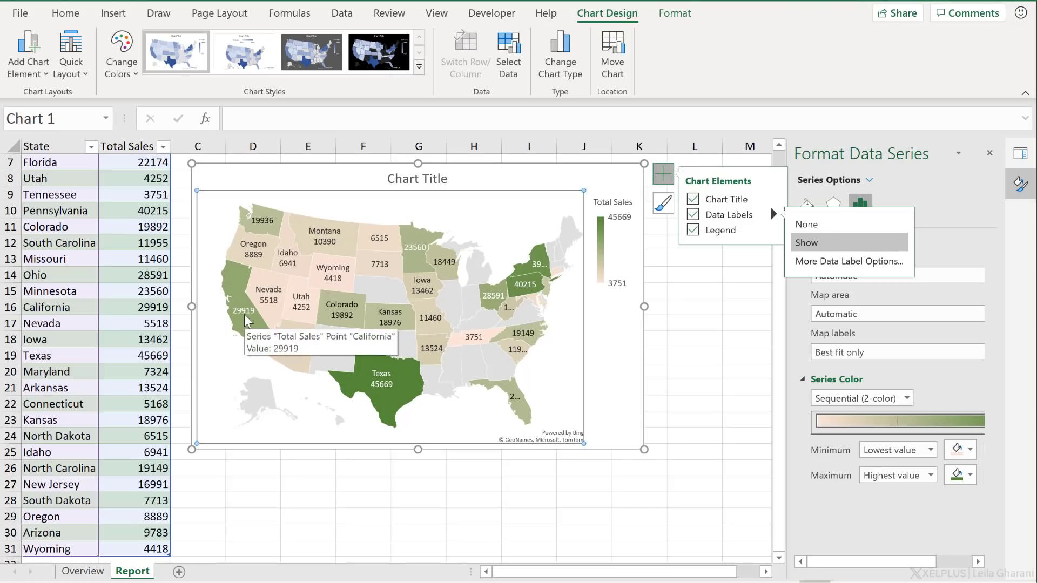
# Step: Give the Total Sales column comma separators with no decimals, and move the map chart higher
pyautogui.click(122, 178)
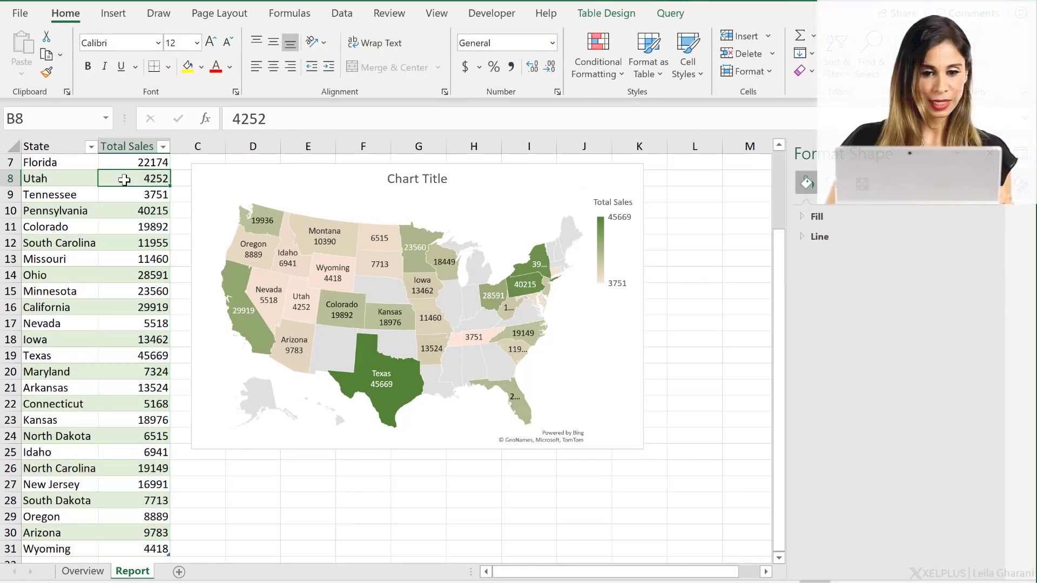
pyautogui.scroll(2, 126, 150)
pyautogui.click(134, 178)
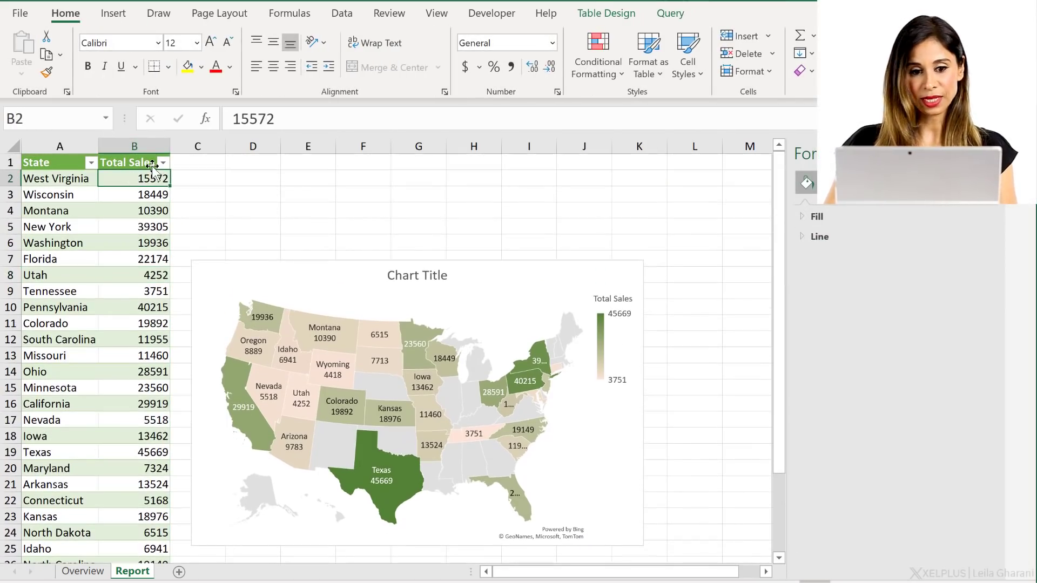
pyautogui.click(143, 158)
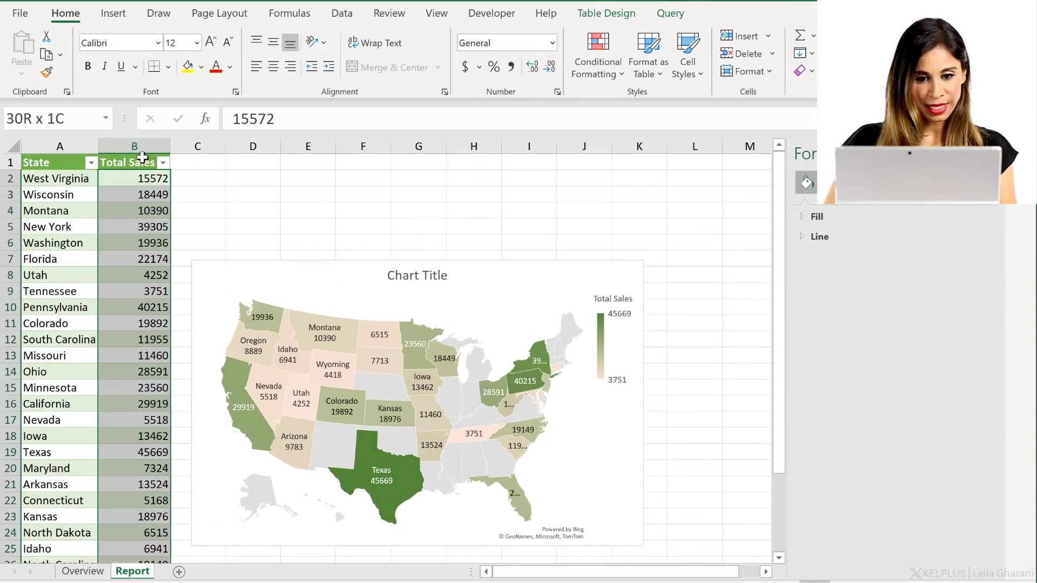
pyautogui.click(511, 66)
pyautogui.click(548, 69)
pyautogui.click(548, 68)
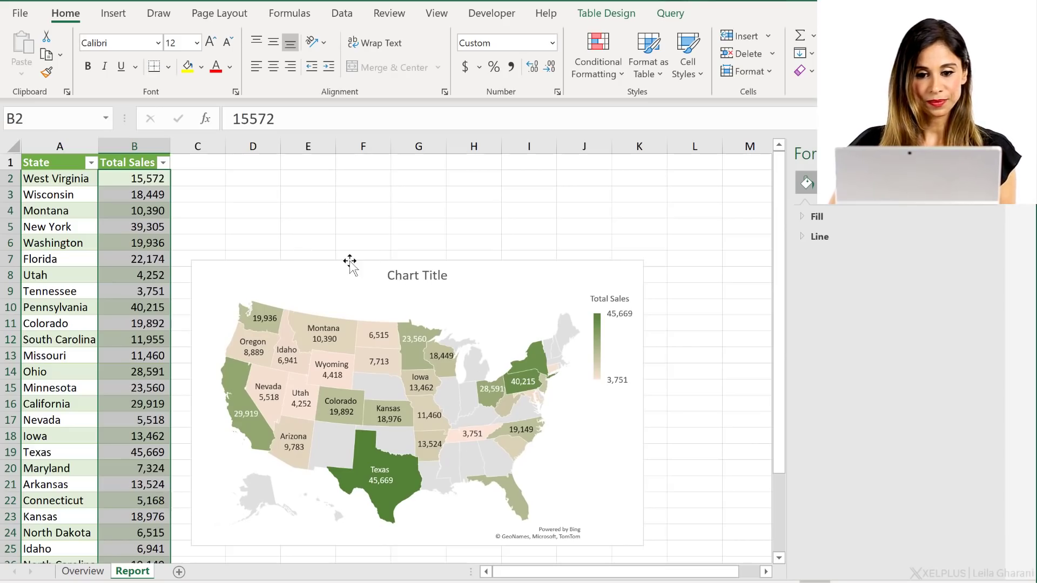
pyautogui.moveTo(349, 262); pyautogui.dragTo(356, 205)
# Step: Rename the map chart title to 'Sales by State'
pyautogui.click(419, 219)
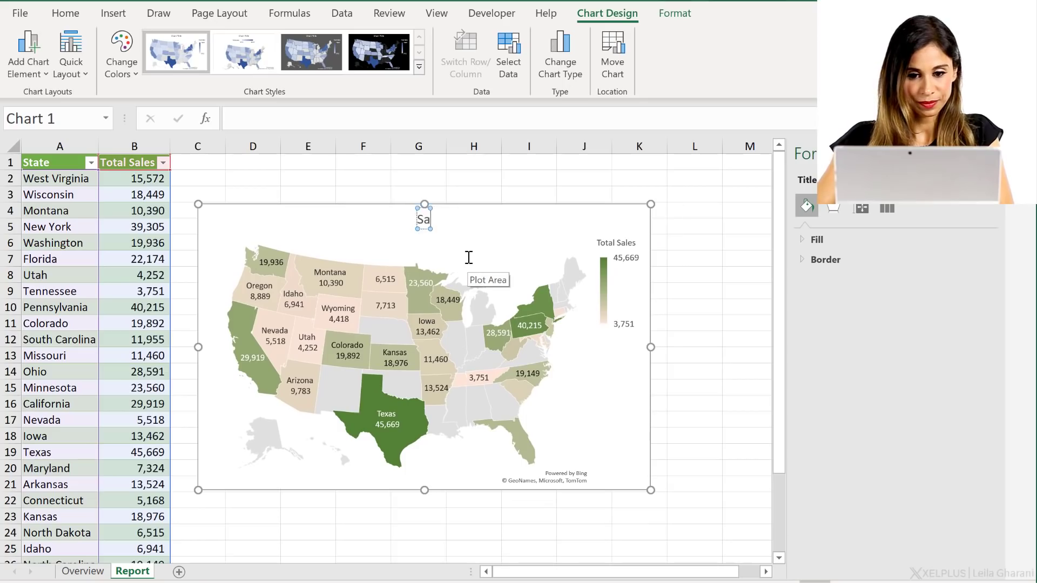
pyautogui.write('Sales by State')
pyautogui.click(417, 177)
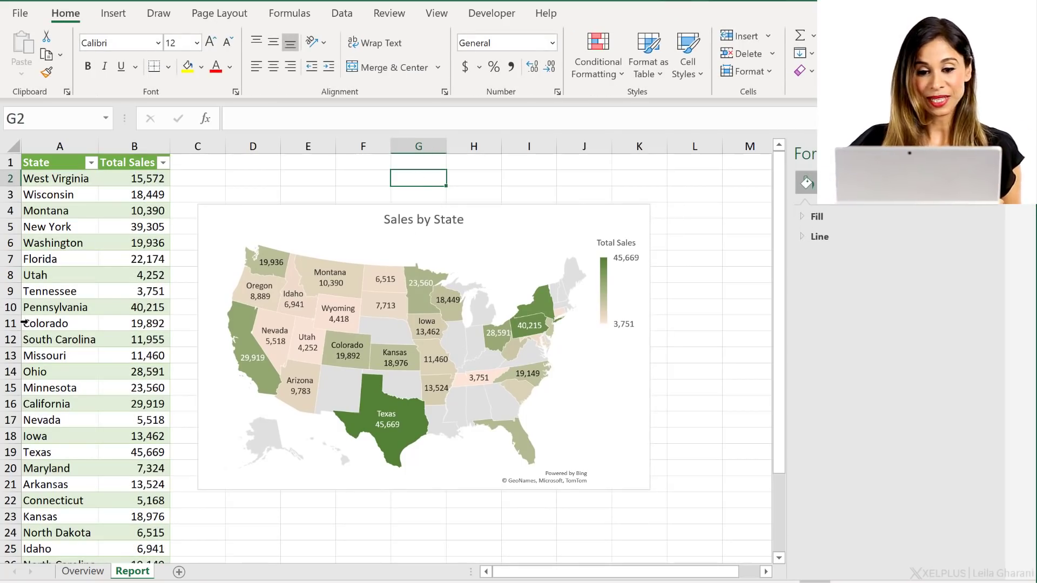
pyautogui.click(45, 326)
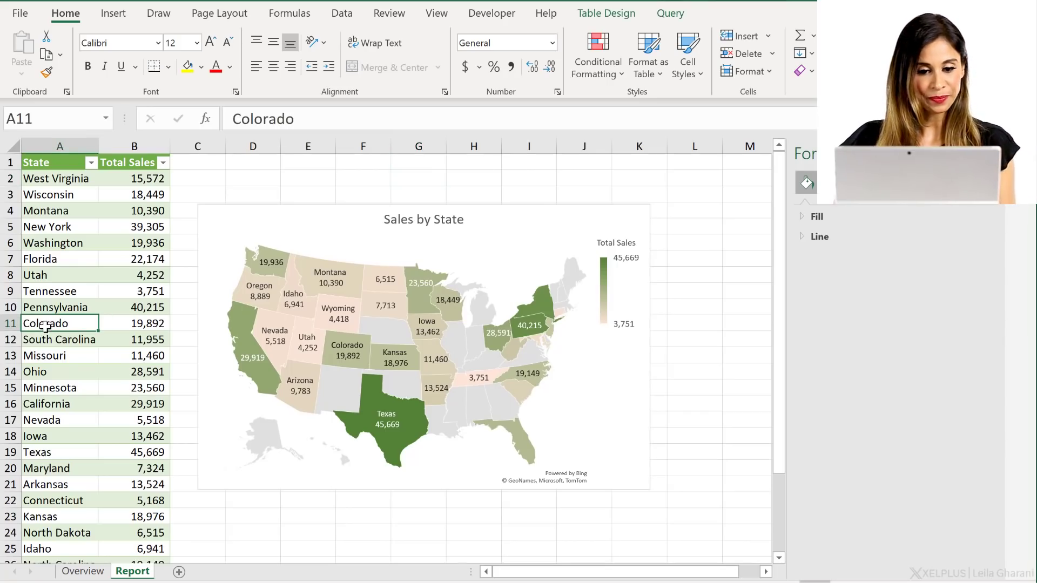
pyautogui.scroll(-2, 47, 328)
pyautogui.scroll(-4, 46, 327)
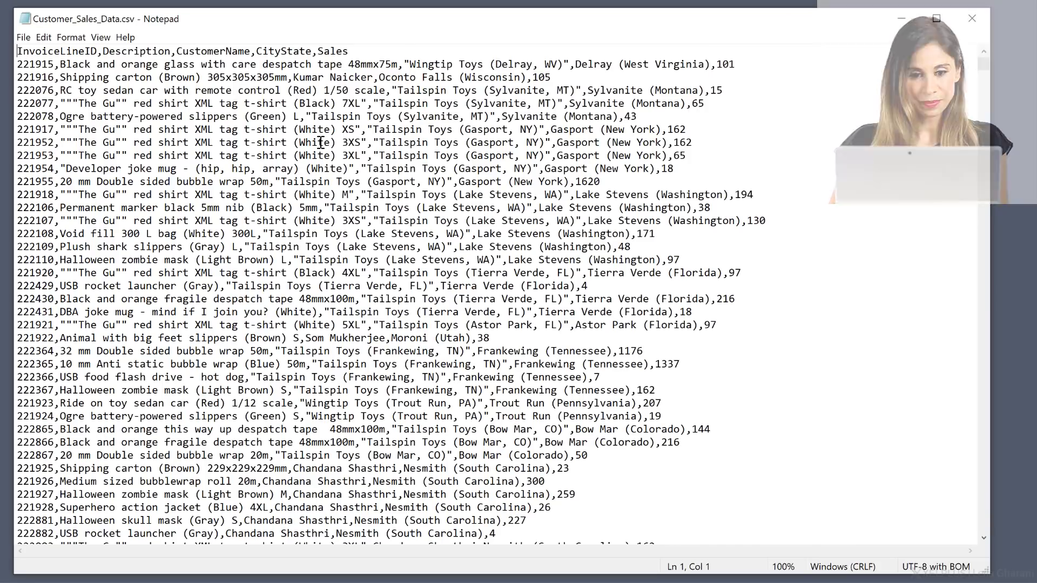
pyautogui.moveTo(983, 66); pyautogui.dragTo(991, 540)
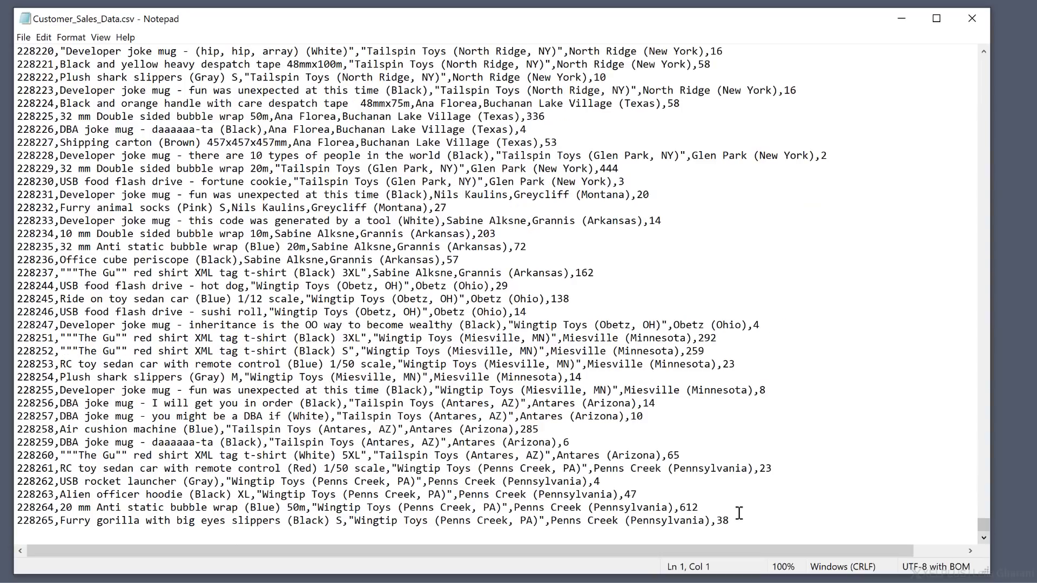
# Step: Duplicate the CSV's last line as Santa Fe (New Mexico) with sales 10000, then close Notepad
pyautogui.moveTo(743, 520); pyautogui.dragTo(8, 515)
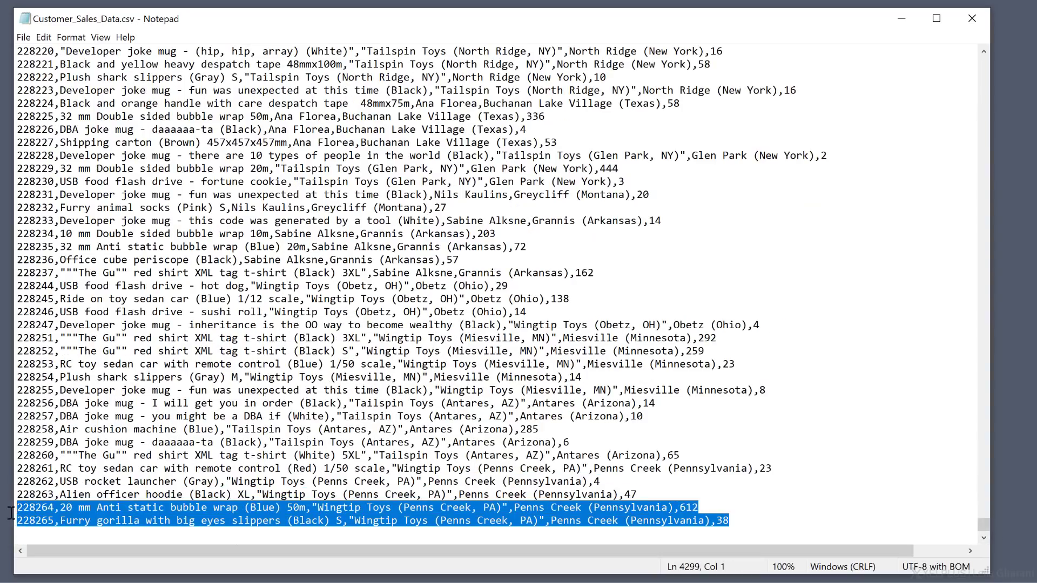
pyautogui.hotkey('ctrl', 'c')
pyautogui.press('Down')
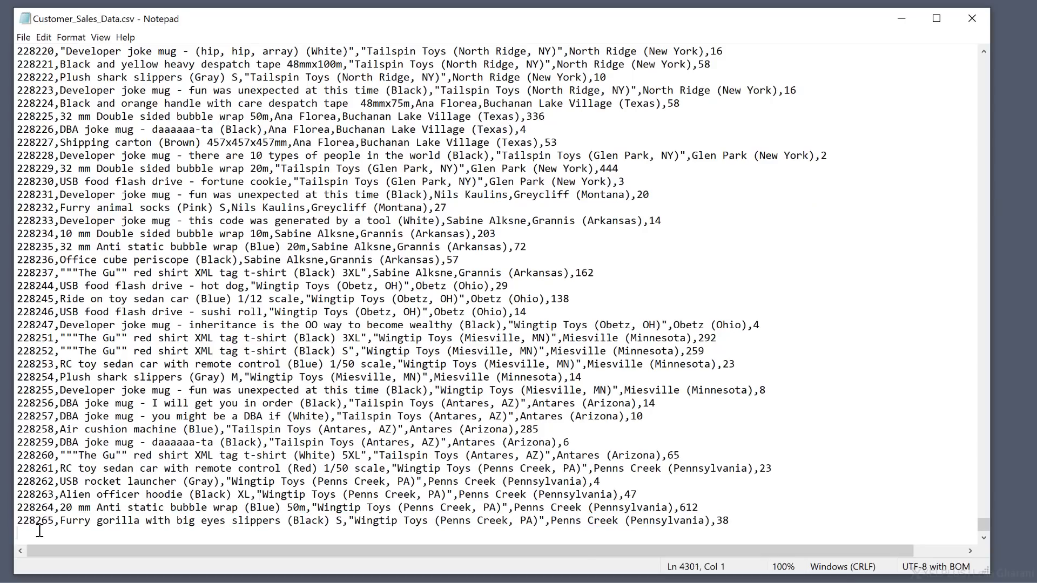
pyautogui.hotkey('ctrl', 'v')
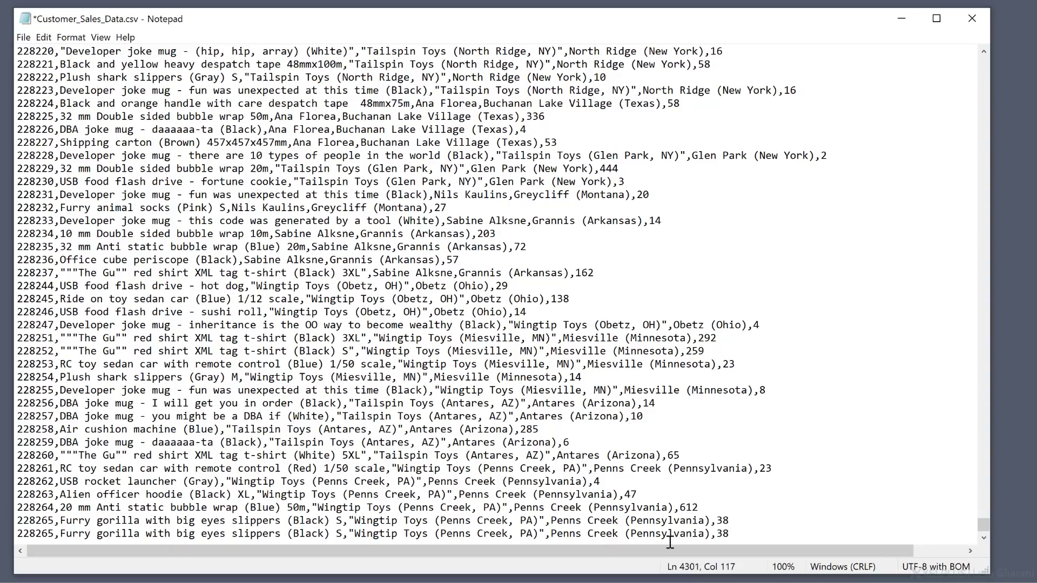
pyautogui.moveTo(665, 534); pyautogui.dragTo(554, 534)
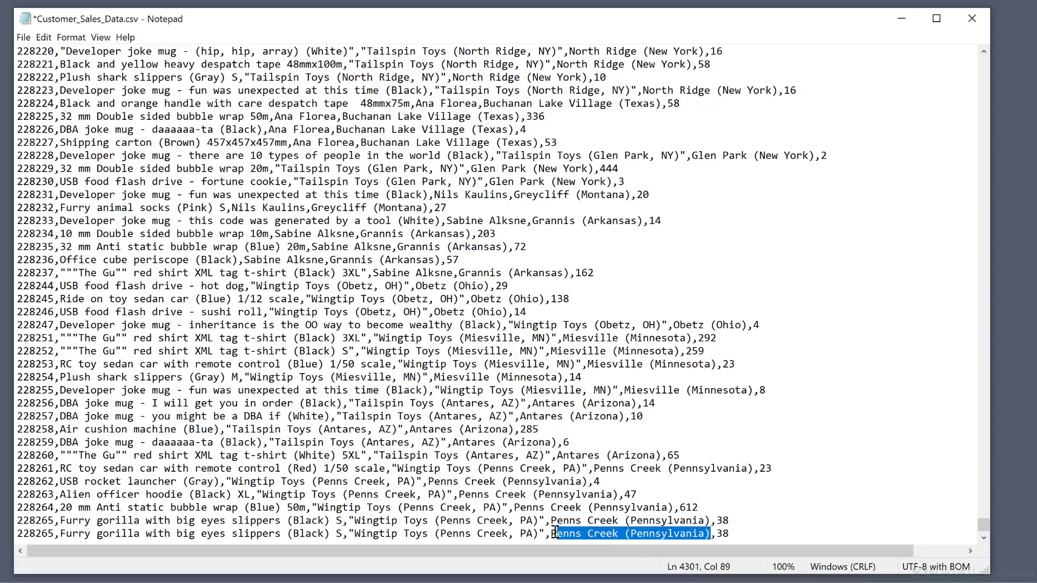
pyautogui.press('Delete')
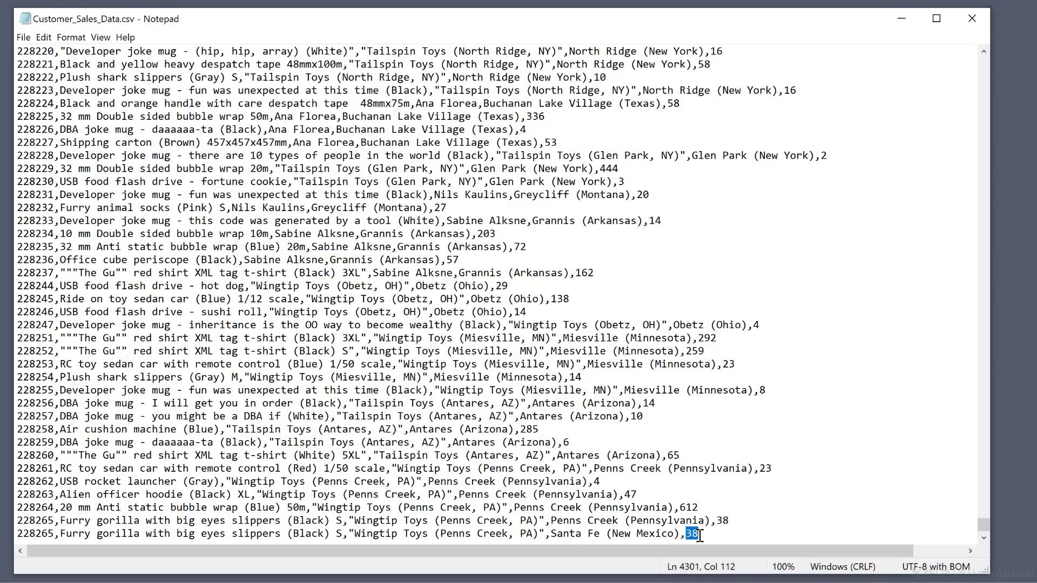
pyautogui.write('1000')
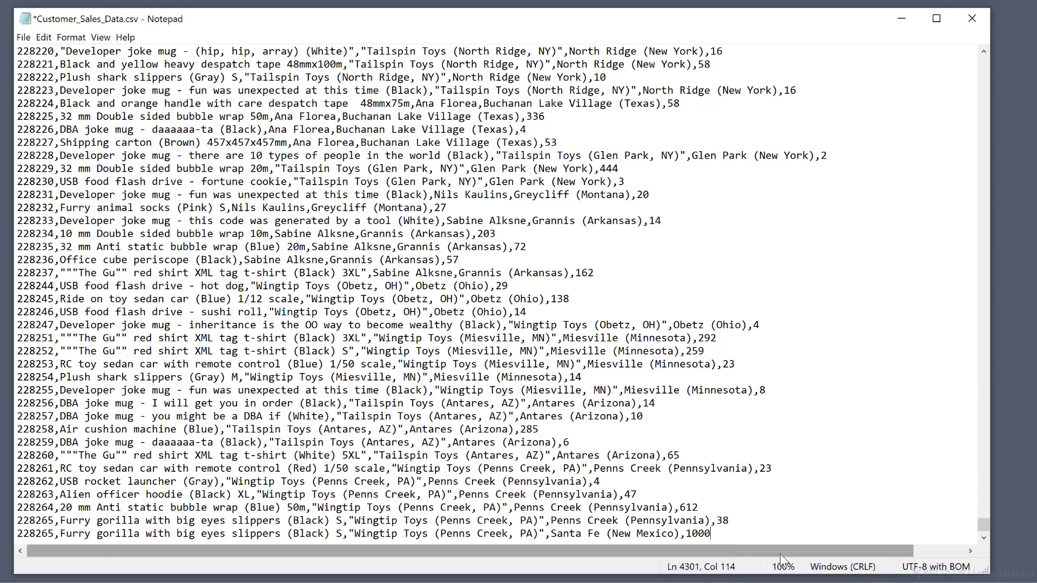
pyautogui.write('0')
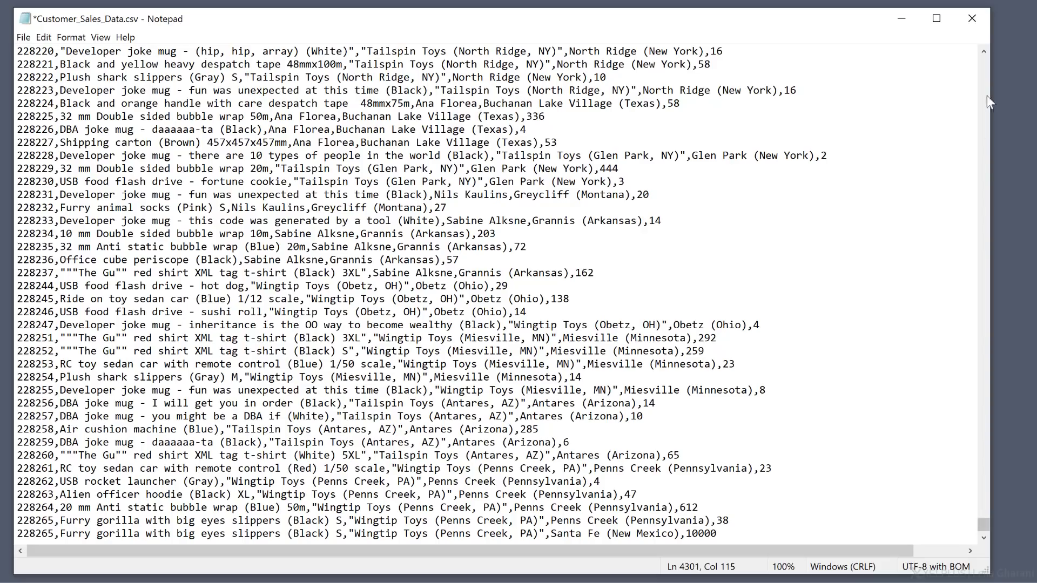
pyautogui.click(969, 16)
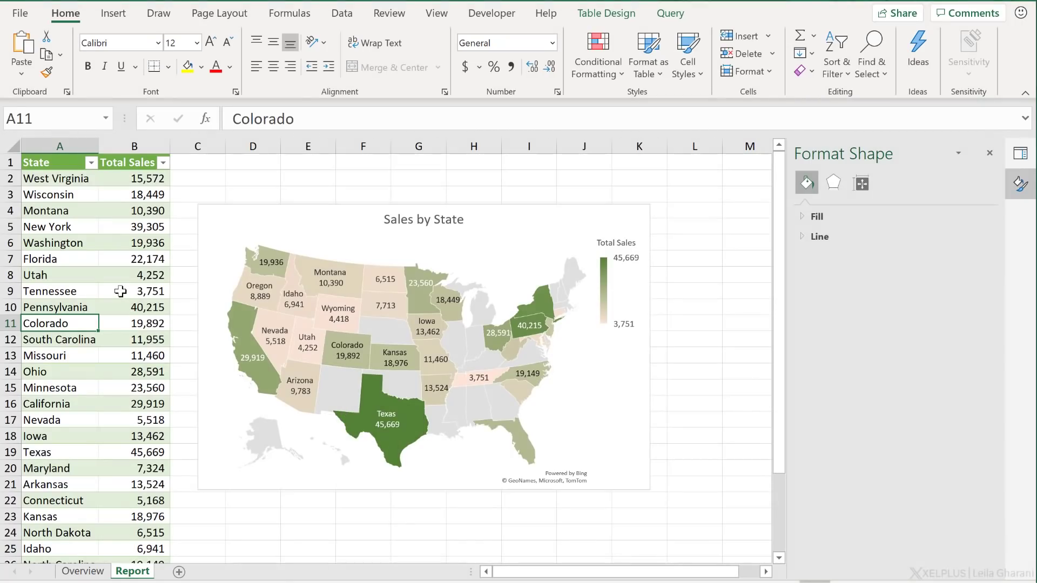
# Step: Refresh the sales table from the updated CSV
pyautogui.rightClick(120, 291)
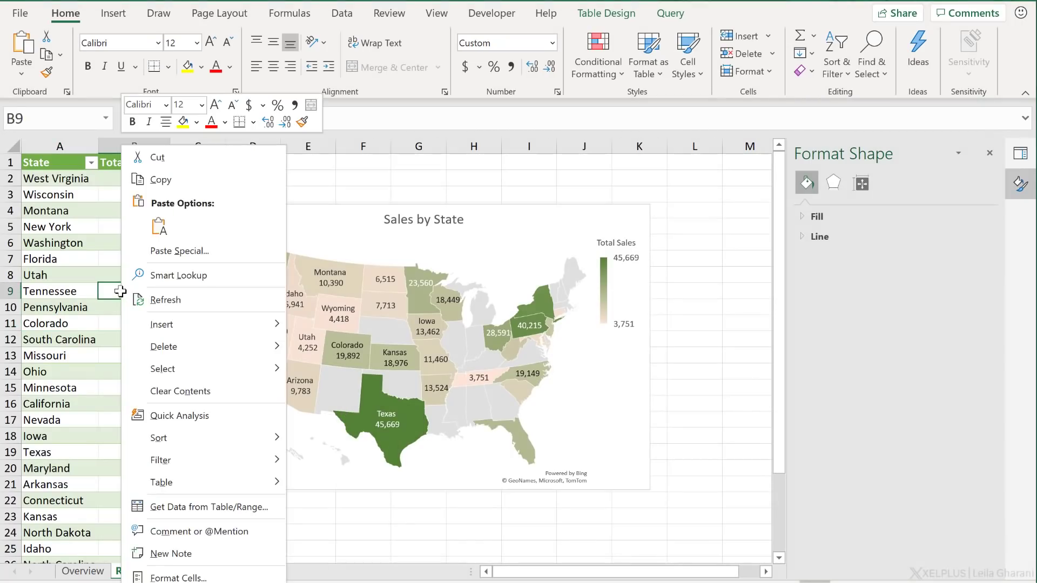
pyautogui.click(165, 300)
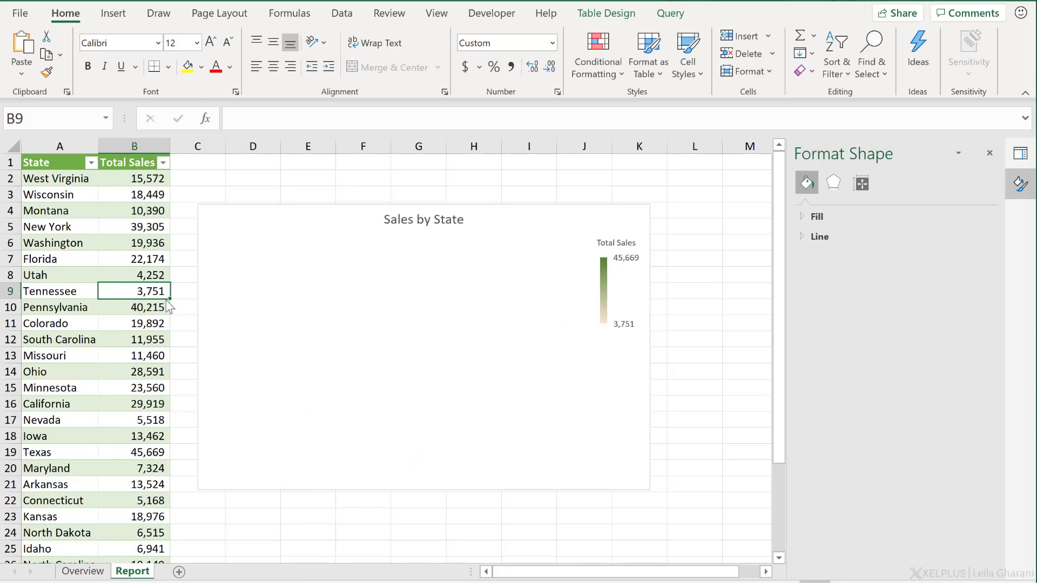